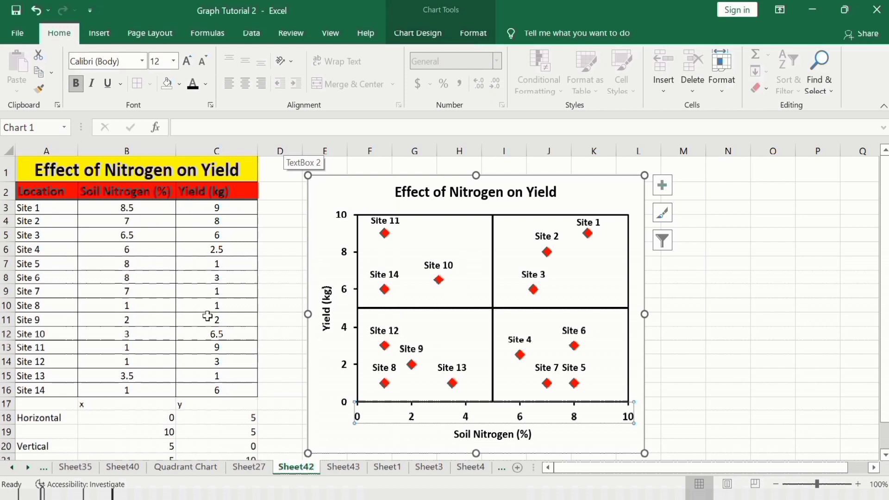
- On Sheet43, insert a plain scatter chart of B3:C16, place it beside the table and make it taller
{"action": "left_click", "coordinate": [341, 468]}
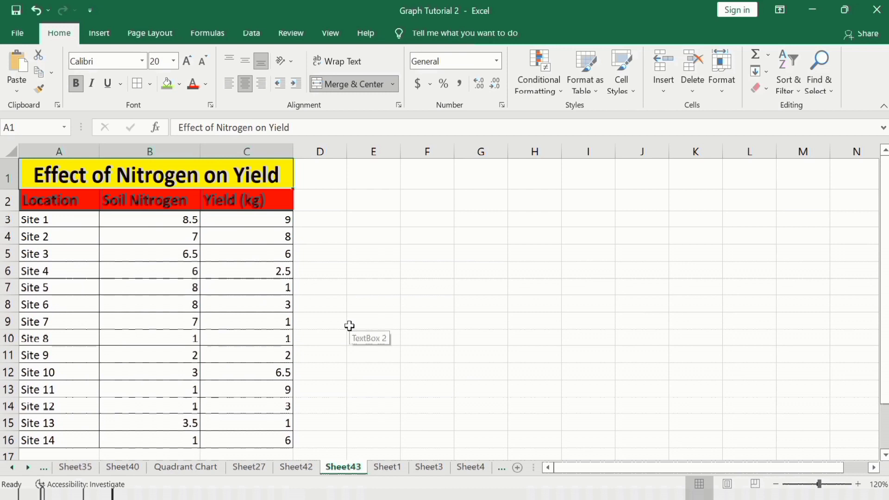
{"action": "left_click", "coordinate": [276, 441]}
{"action": "left_click_drag", "start_coordinate": [277, 440], "coordinate": [176, 225]}
{"action": "left_click", "coordinate": [104, 33]}
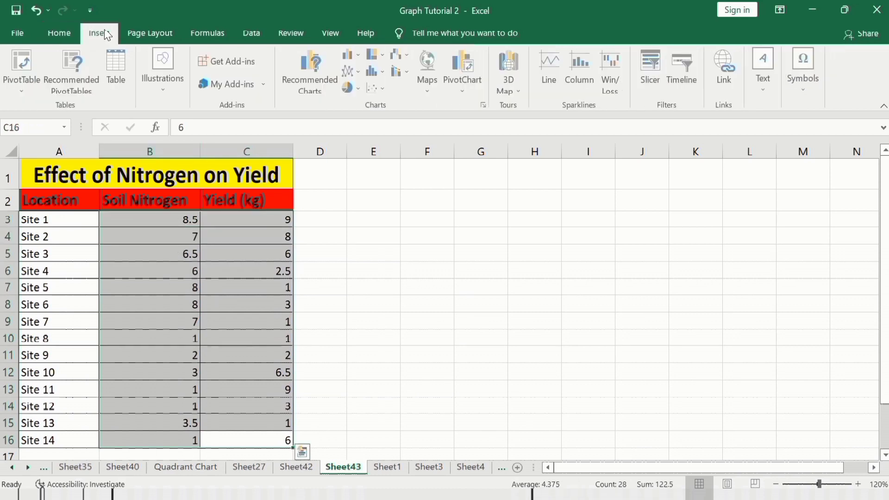
{"action": "left_click", "coordinate": [385, 94]}
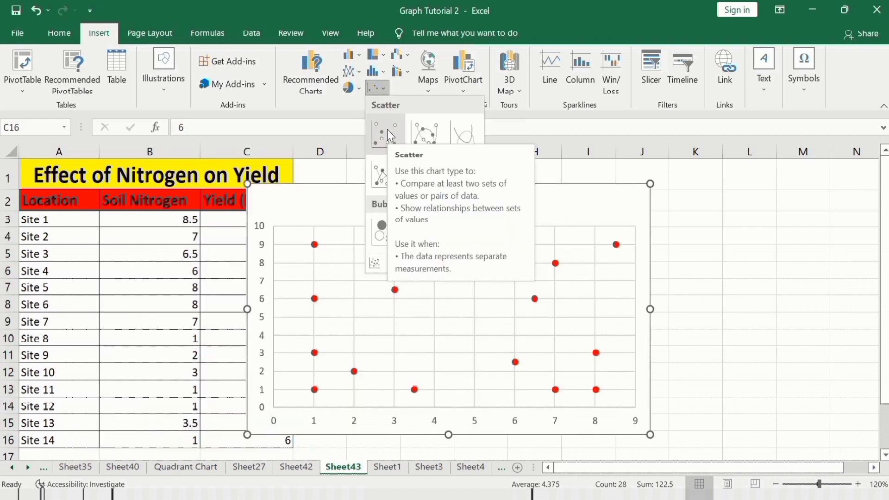
{"action": "left_click", "coordinate": [387, 129]}
{"action": "left_click_drag", "start_coordinate": [384, 185], "coordinate": [484, 174]}
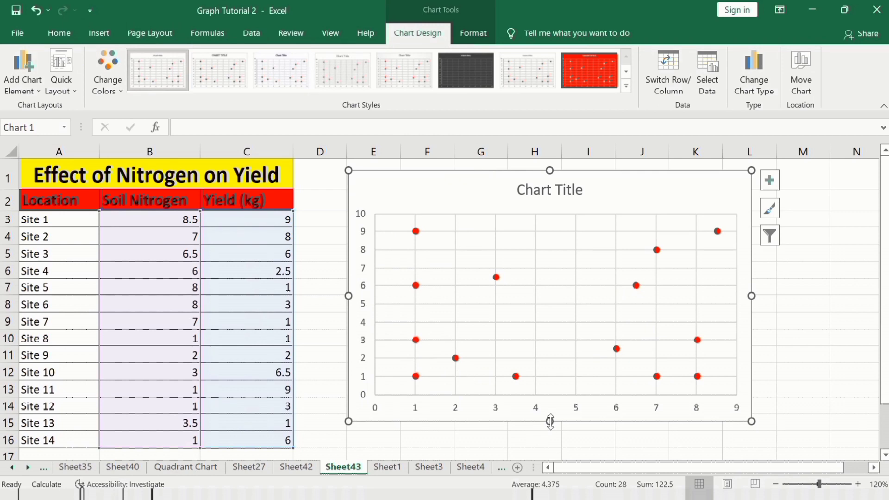
{"action": "left_click_drag", "start_coordinate": [550, 422], "coordinate": [549, 447]}
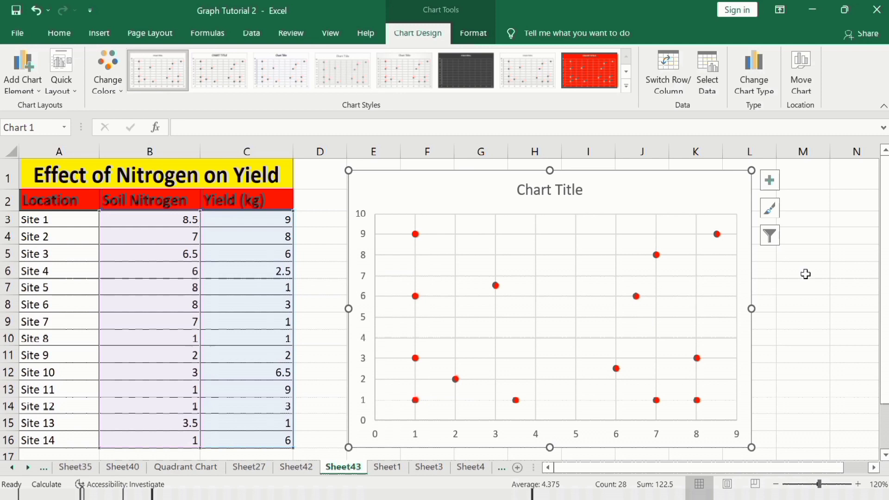
- Link the chart title to the heading in cell A1 of Sheet43
{"action": "left_click", "coordinate": [557, 190]}
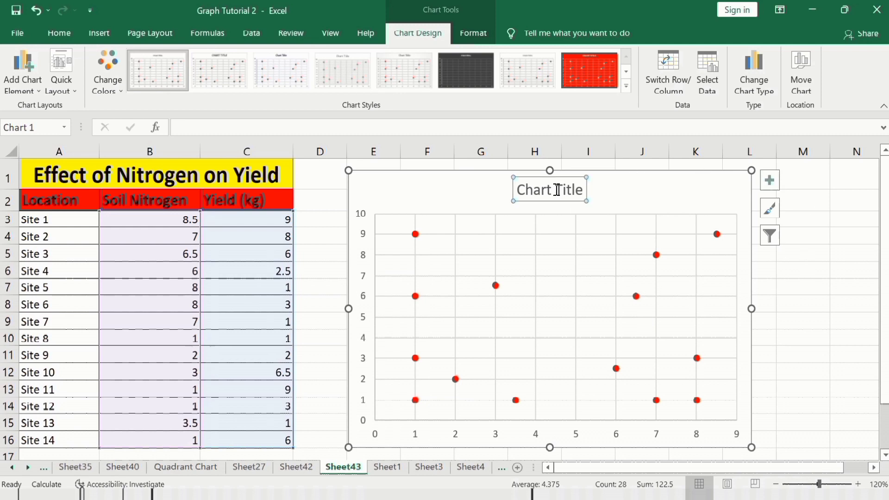
{"action": "left_click", "coordinate": [236, 127]}
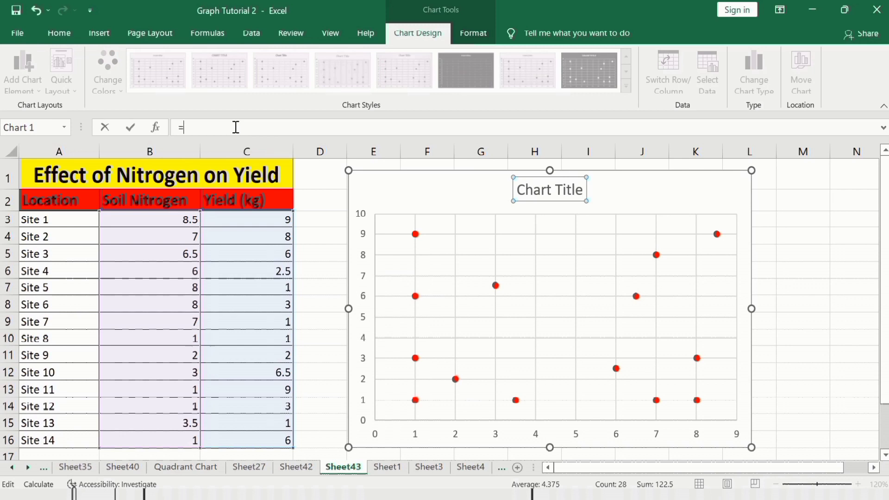
{"action": "left_click", "coordinate": [199, 179]}
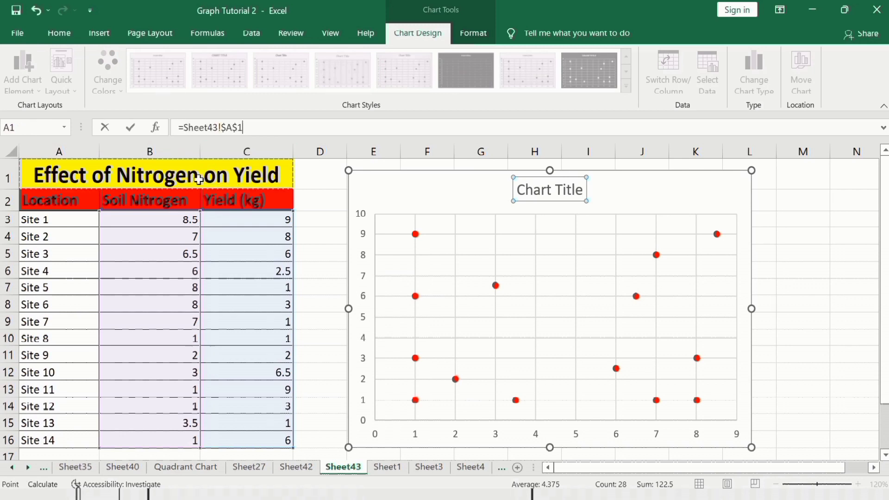
{"action": "key", "text": "Return"}
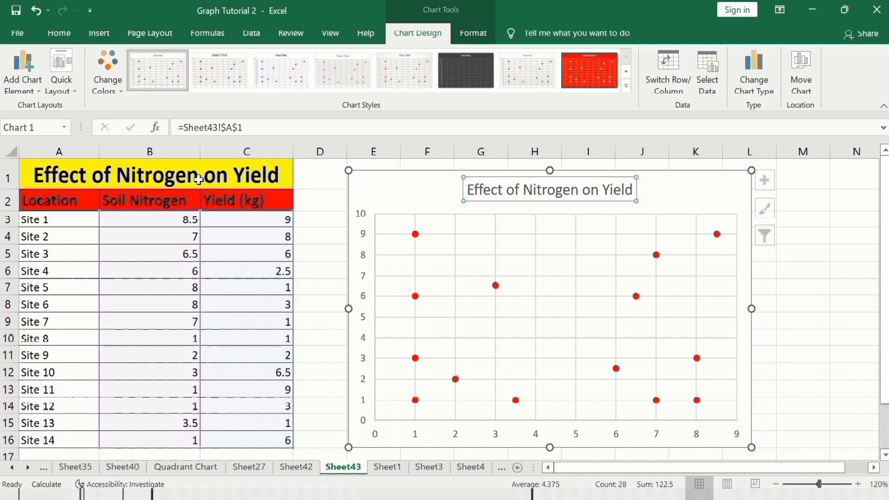
- Format the chart title as bold black text at size 16
{"action": "left_click", "coordinate": [66, 36]}
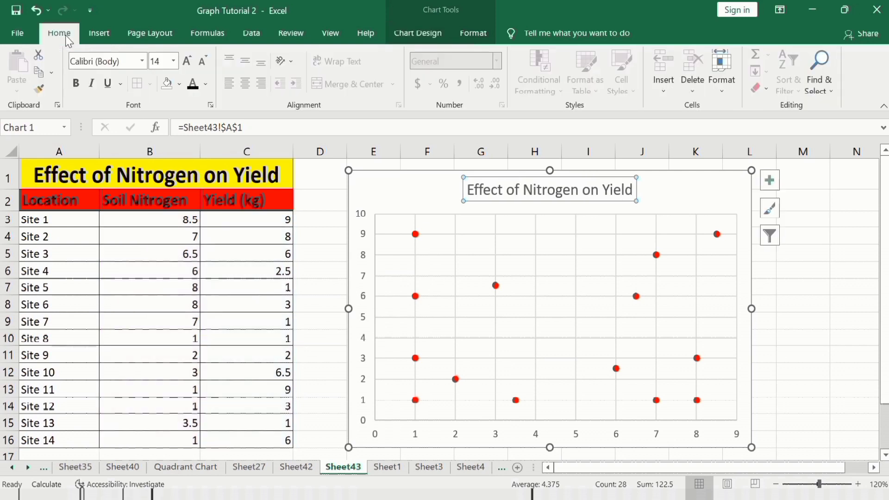
{"action": "left_click", "coordinate": [76, 84]}
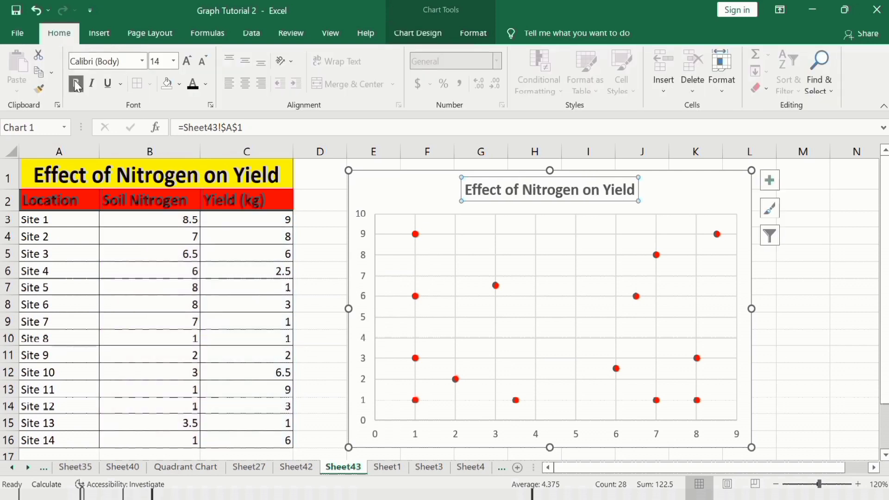
{"action": "left_click", "coordinate": [206, 85]}
{"action": "left_click", "coordinate": [205, 134]}
{"action": "left_click", "coordinate": [173, 62]}
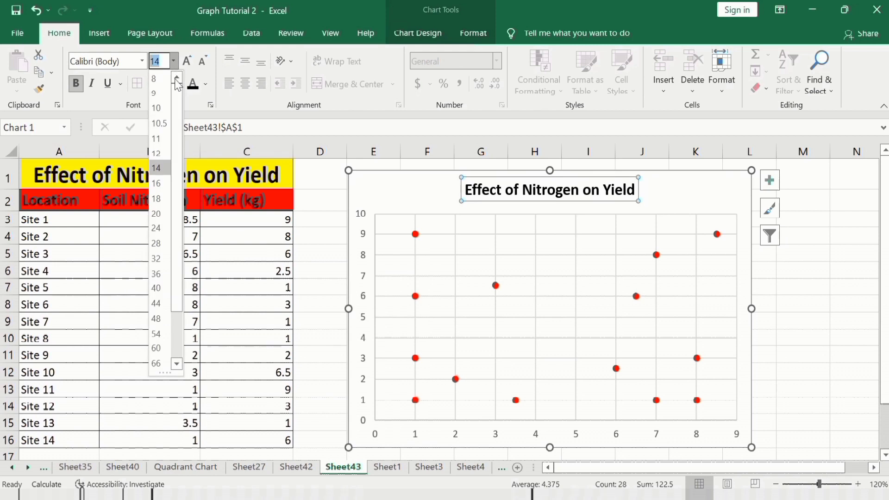
{"action": "left_click", "coordinate": [163, 183]}
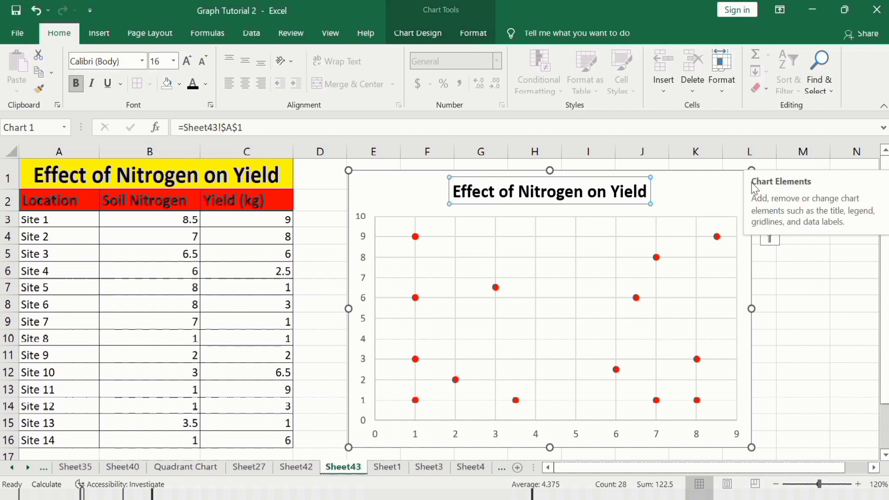
{"action": "left_click", "coordinate": [806, 289]}
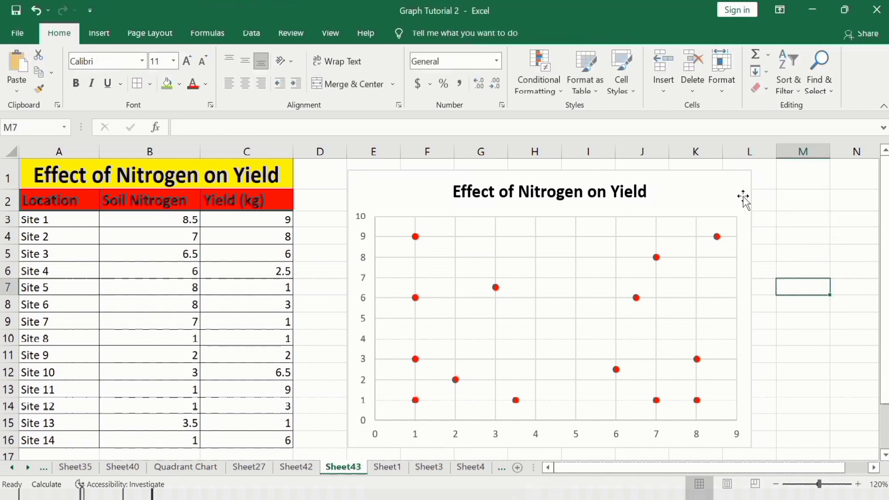
- Add axis titles to the scatter chart and remove its gridlines
{"action": "left_click", "coordinate": [733, 183]}
{"action": "left_click", "coordinate": [776, 178]}
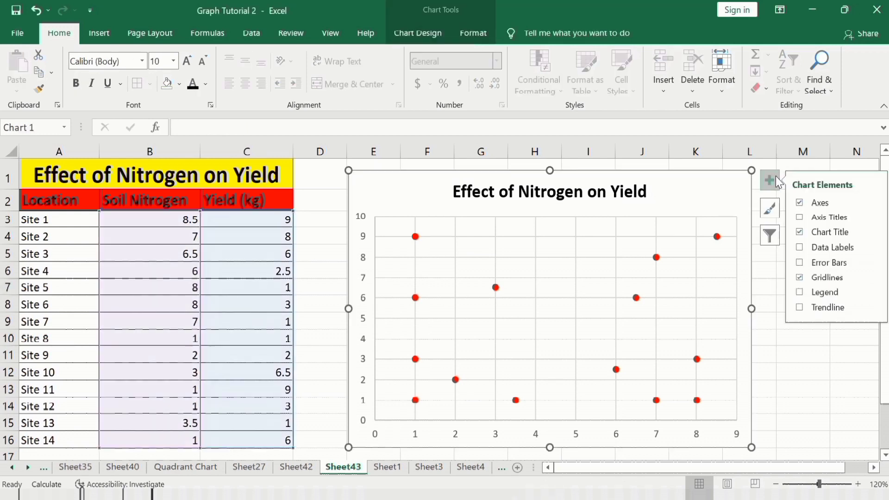
{"action": "left_click", "coordinate": [801, 217]}
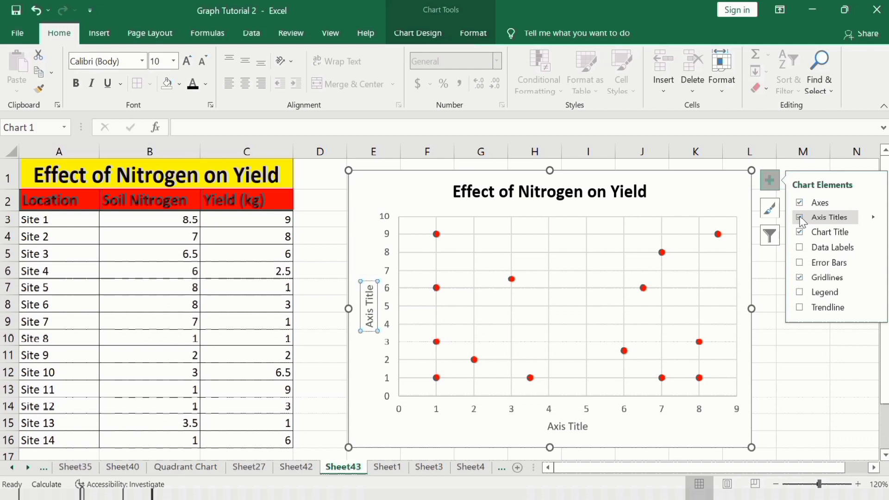
{"action": "left_click", "coordinate": [800, 278]}
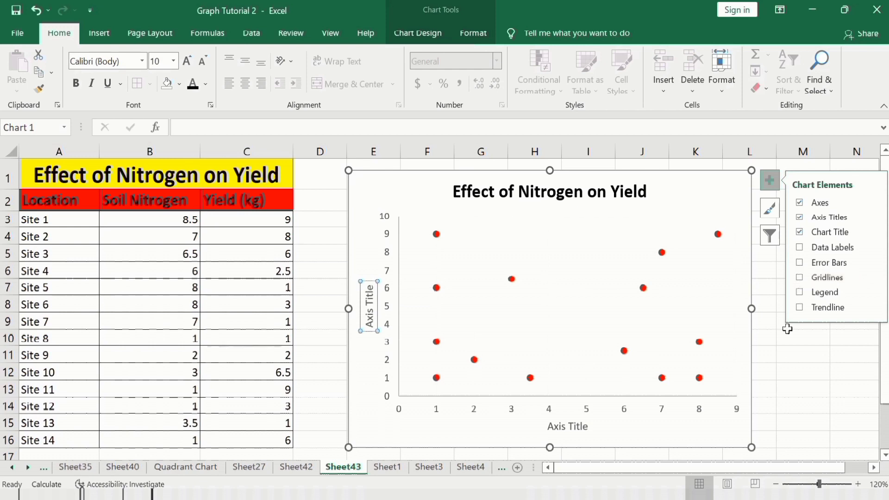
{"action": "left_click", "coordinate": [793, 375]}
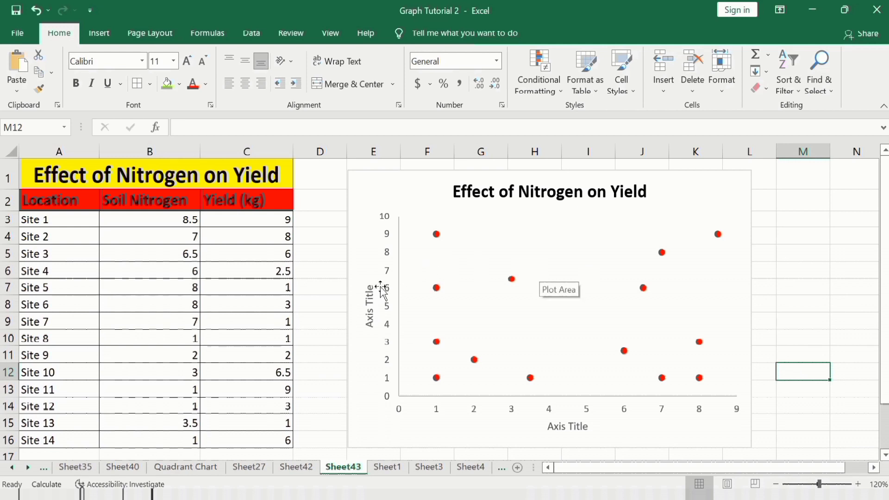
- Set the major unit of the chart's vertical axis to 2.0
{"action": "left_click", "coordinate": [385, 237]}
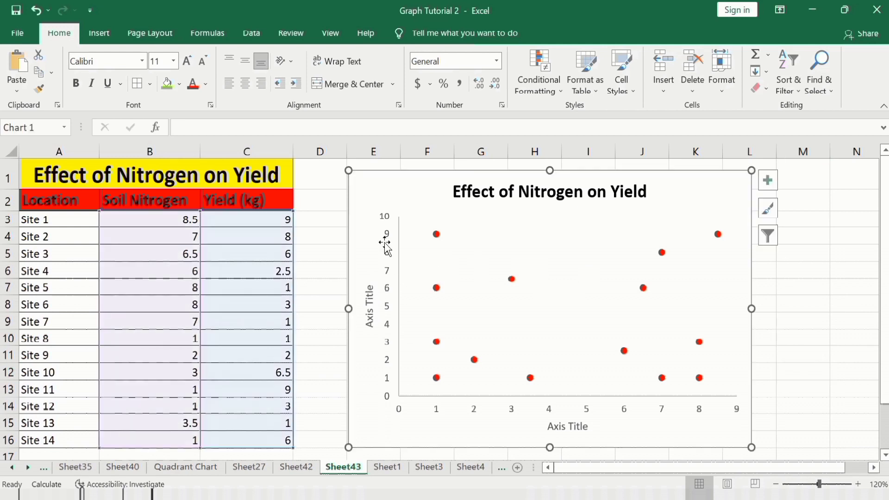
{"action": "left_click", "coordinate": [388, 225]}
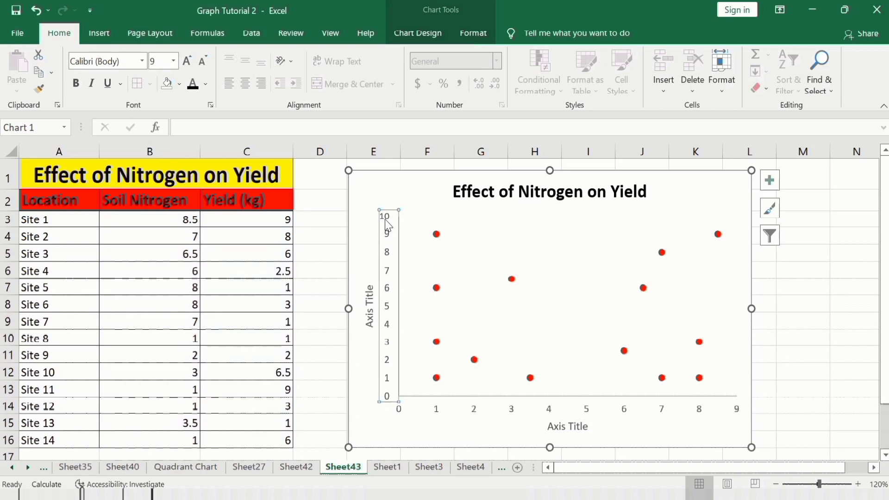
{"action": "right_click", "coordinate": [388, 225]}
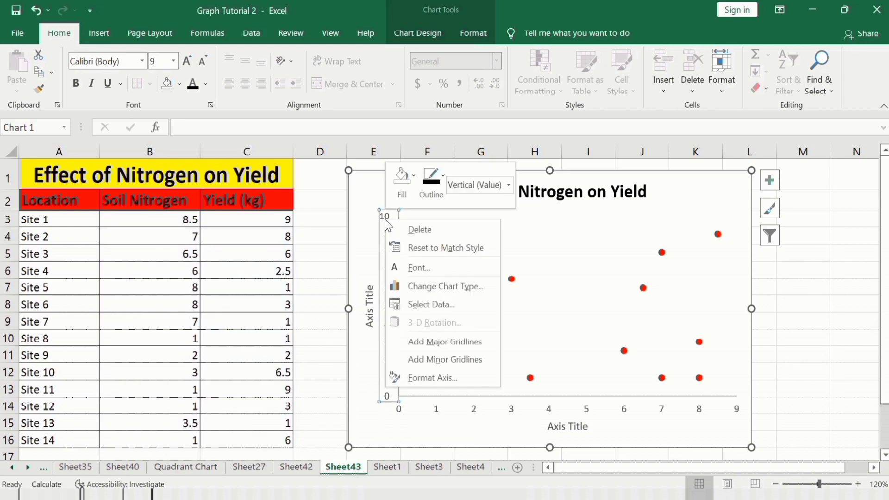
{"action": "left_click", "coordinate": [429, 378]}
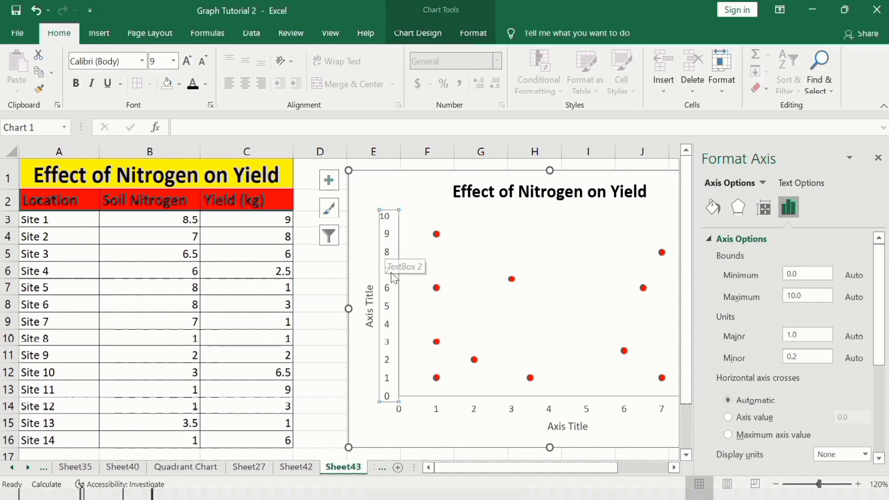
{"action": "left_click", "coordinate": [789, 336]}
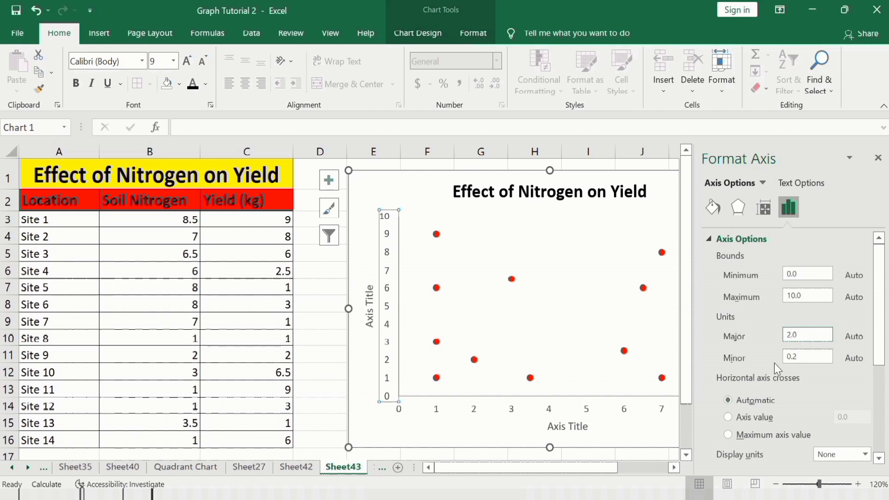
{"action": "left_click", "coordinate": [807, 356]}
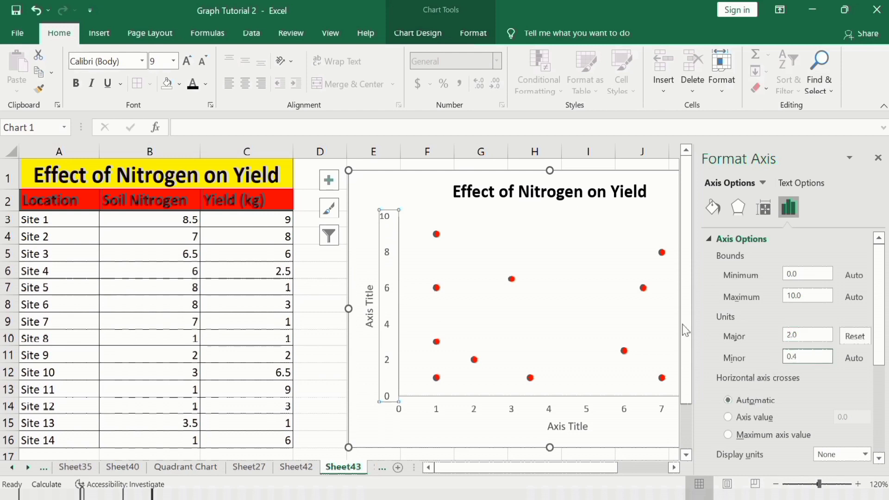
- Set the major unit of the horizontal axis to 2 and close the axis formatting options
{"action": "left_click", "coordinate": [477, 413]}
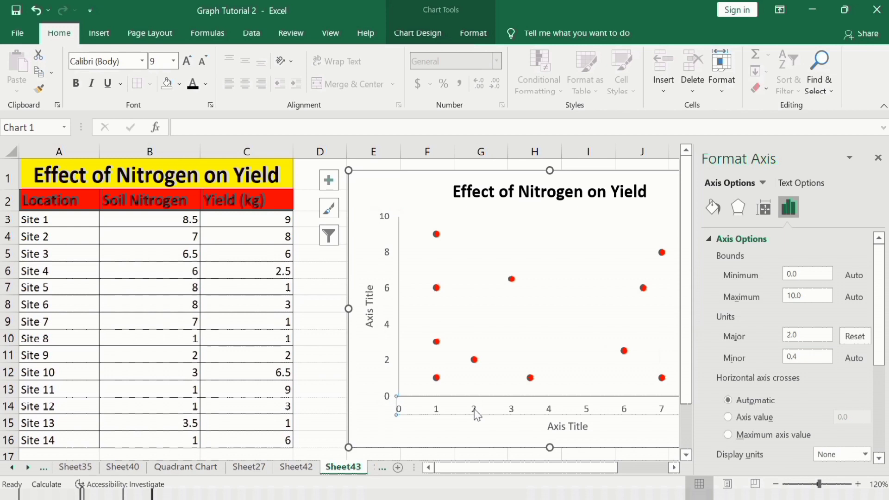
{"action": "left_click", "coordinate": [791, 336]}
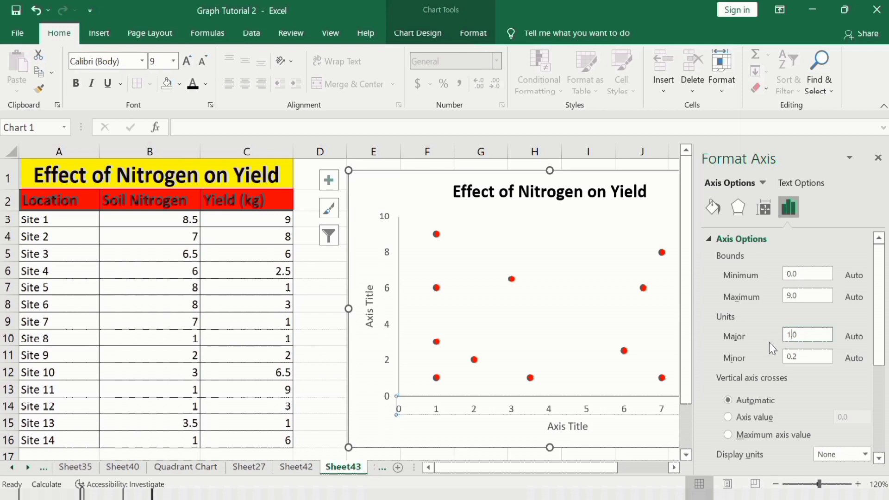
{"action": "key", "text": "BackSpace"}
{"action": "type", "text": "2"}
{"action": "left_click", "coordinate": [808, 357]}
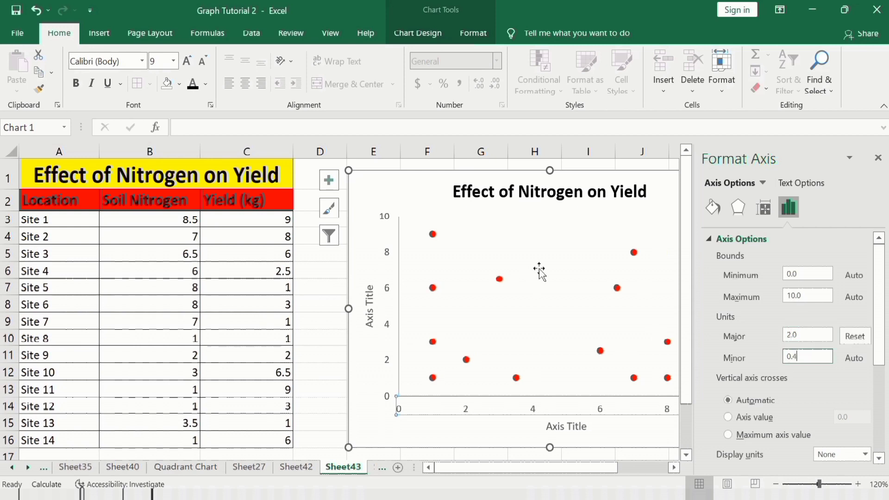
{"action": "left_click", "coordinate": [879, 160]}
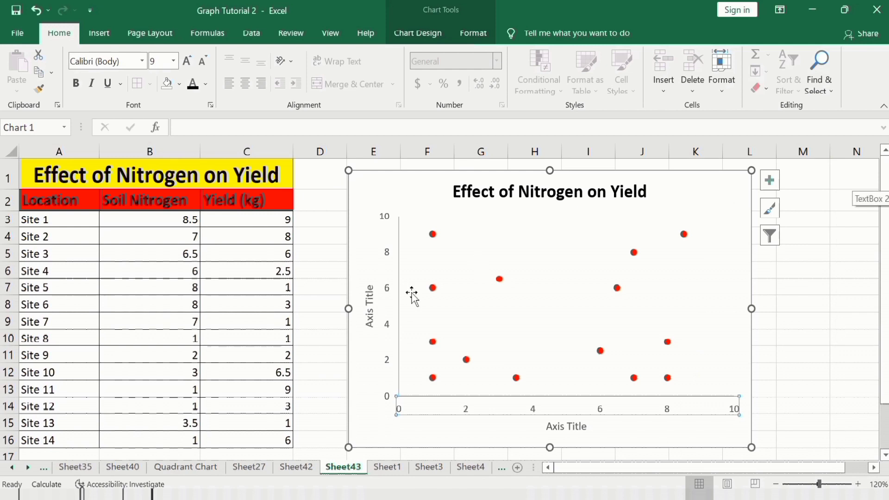
- Link the vertical axis title to the Yield (kg) header in cell C2
{"action": "left_click", "coordinate": [369, 297]}
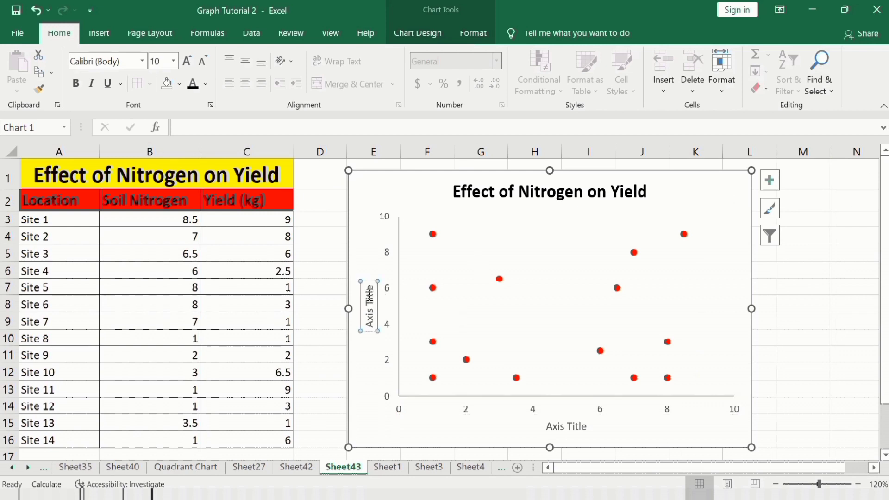
{"action": "left_click", "coordinate": [236, 129]}
{"action": "type", "text": "="}
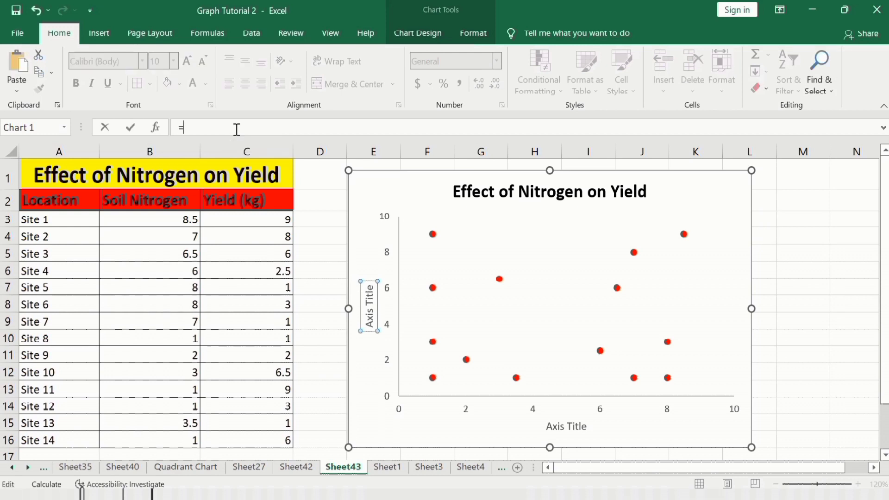
{"action": "left_click", "coordinate": [238, 208]}
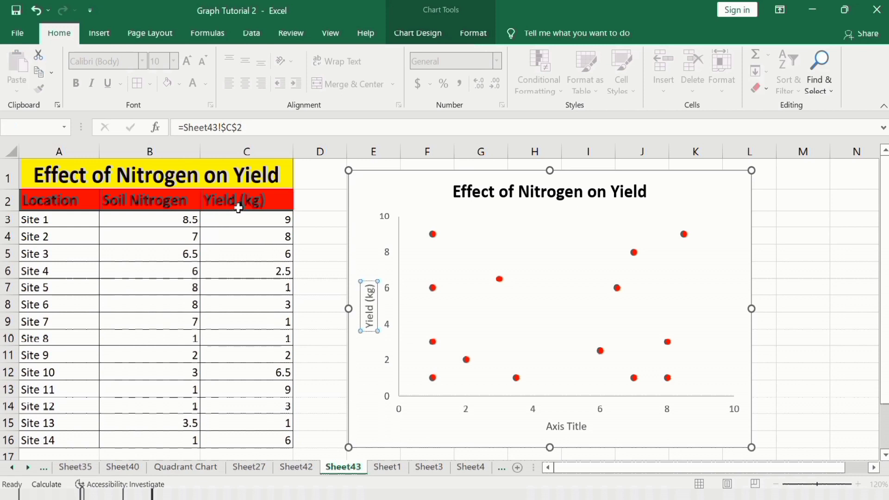
{"action": "key", "text": "Return"}
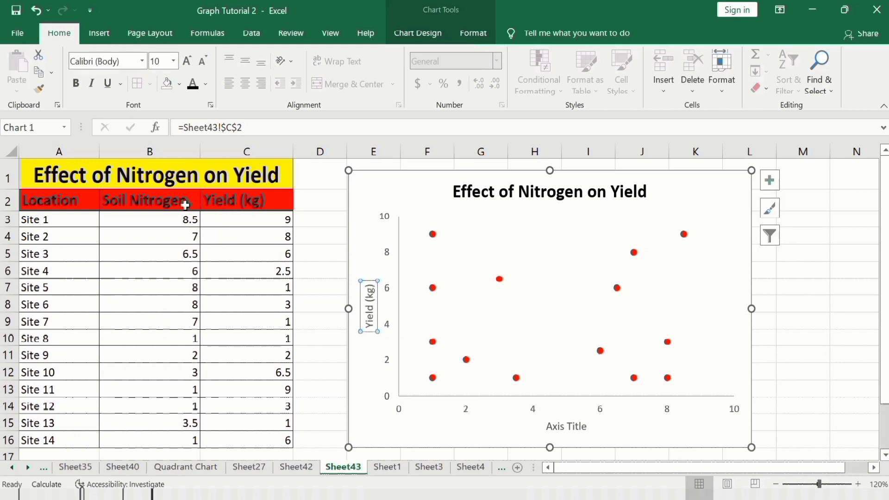
- Link the horizontal axis title to the Soil Nitrogen header in cell B2
{"action": "left_click", "coordinate": [565, 425]}
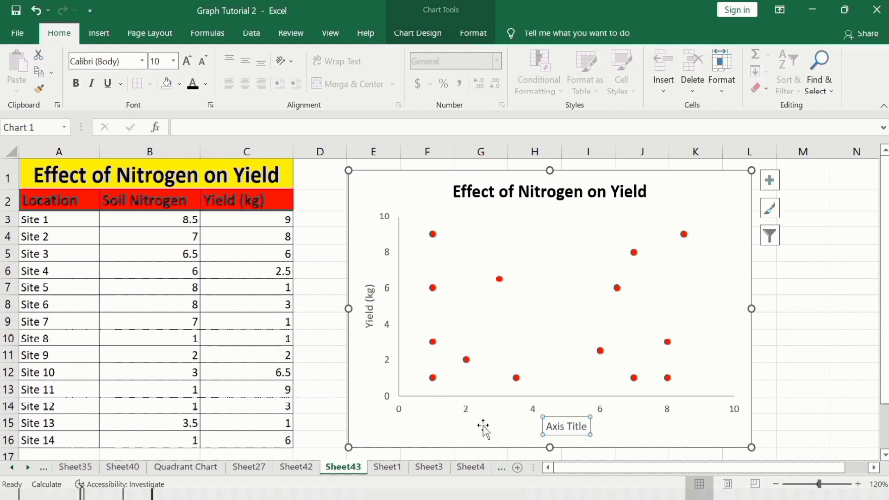
{"action": "left_click", "coordinate": [239, 125]}
{"action": "type", "text": "="}
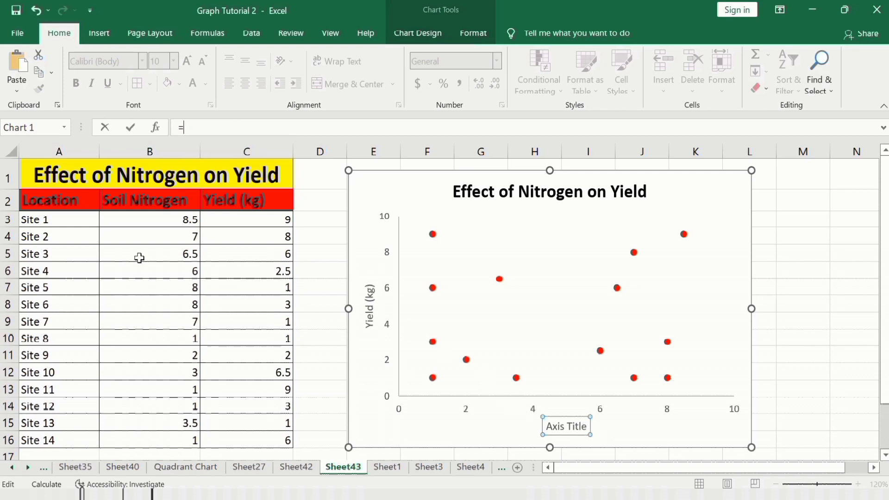
{"action": "left_click", "coordinate": [145, 204]}
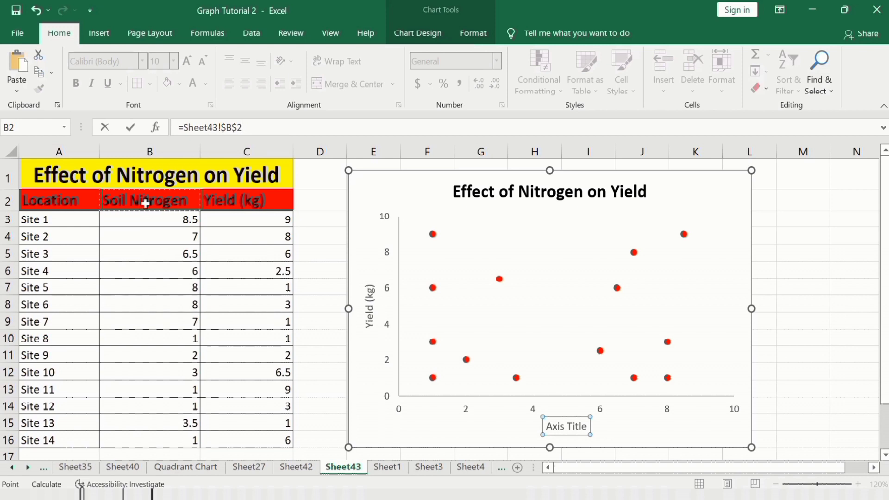
{"action": "key", "text": "Return"}
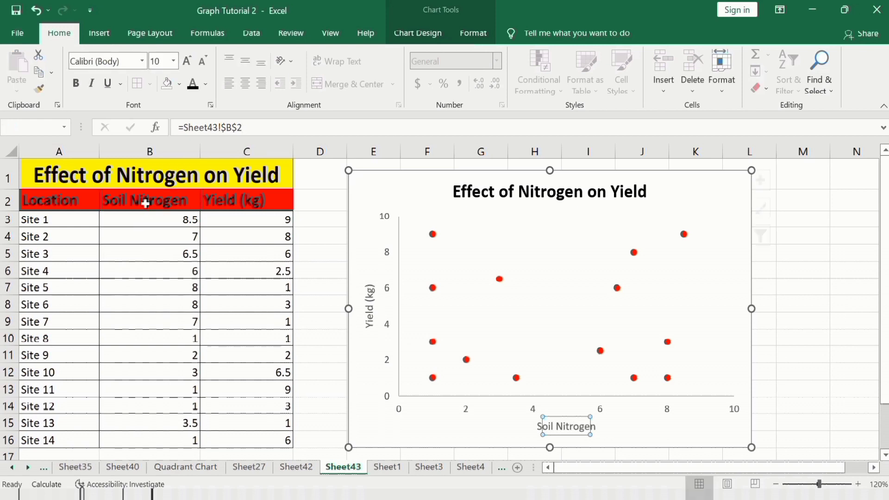
- Make the vertical axis title bold at 12 pt and copy its formatting to the horizontal axis title
{"action": "left_click", "coordinate": [369, 296]}
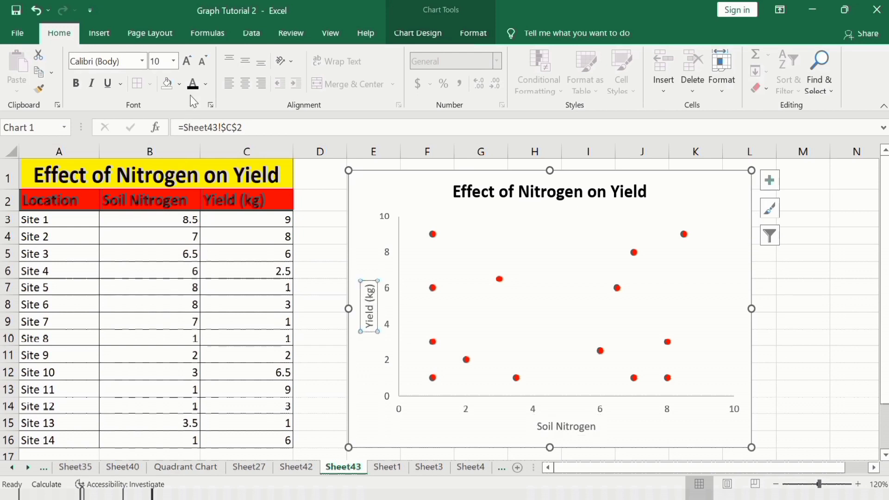
{"action": "left_click", "coordinate": [76, 83]}
{"action": "left_click", "coordinate": [173, 62]}
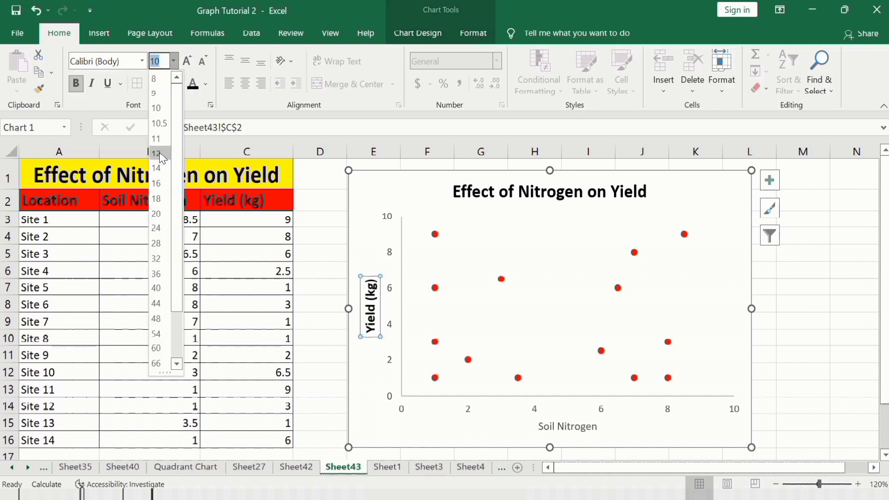
{"action": "left_click", "coordinate": [158, 153]}
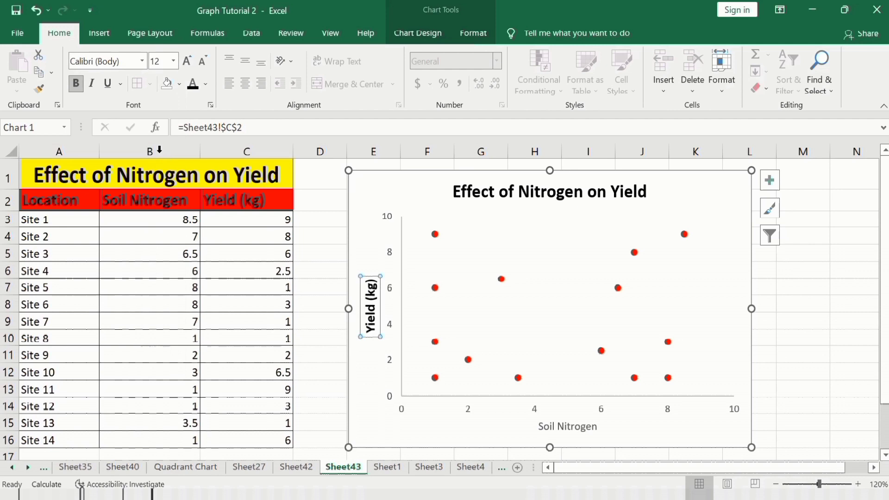
{"action": "left_click", "coordinate": [40, 89]}
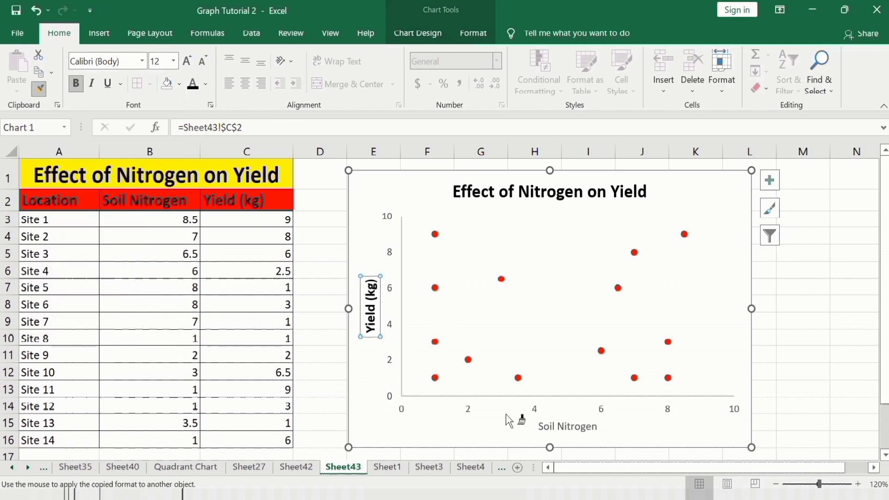
{"action": "left_click", "coordinate": [554, 426]}
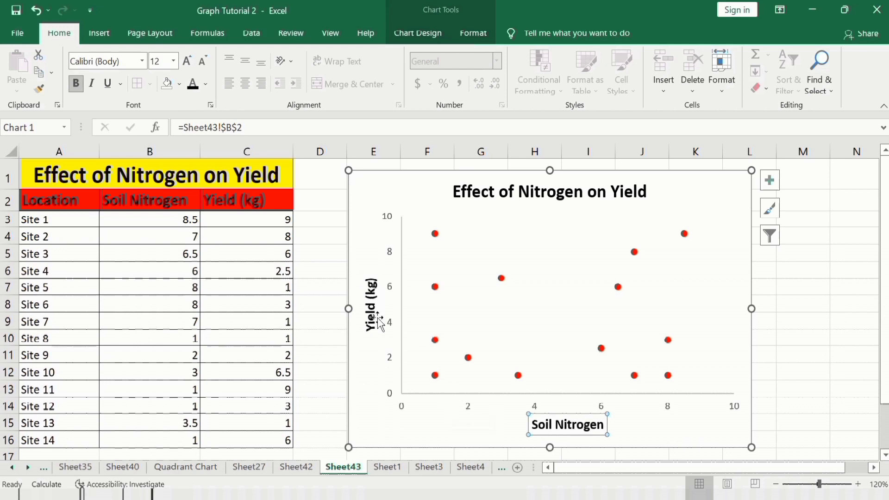
- Copy the vertical axis title's formatting to the number labels of both the vertical and horizontal axes
{"action": "left_click", "coordinate": [390, 222]}
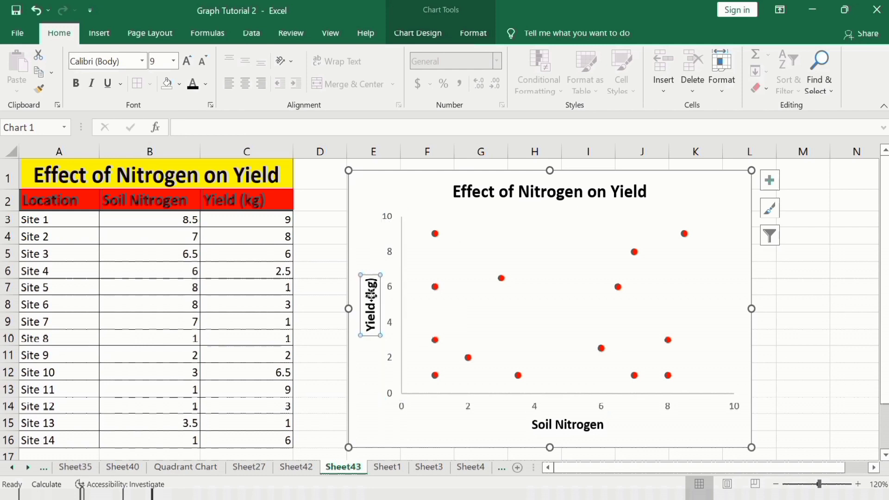
{"action": "left_click", "coordinate": [373, 301]}
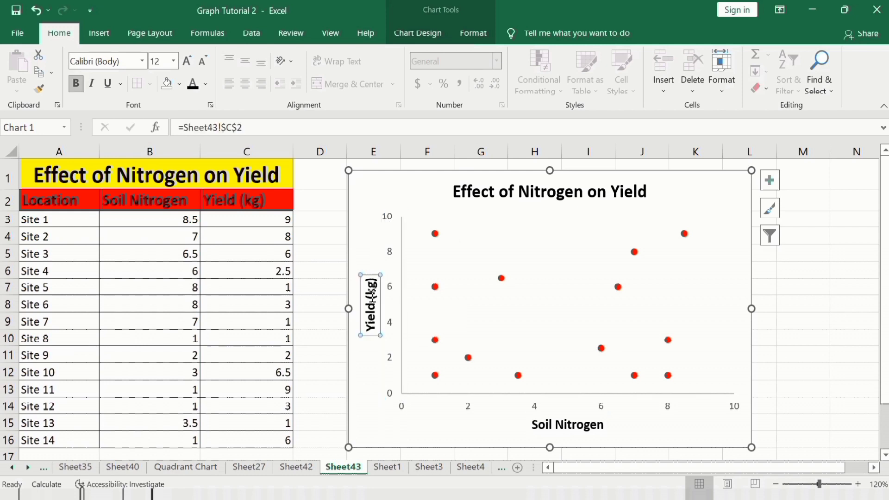
{"action": "left_click", "coordinate": [40, 89]}
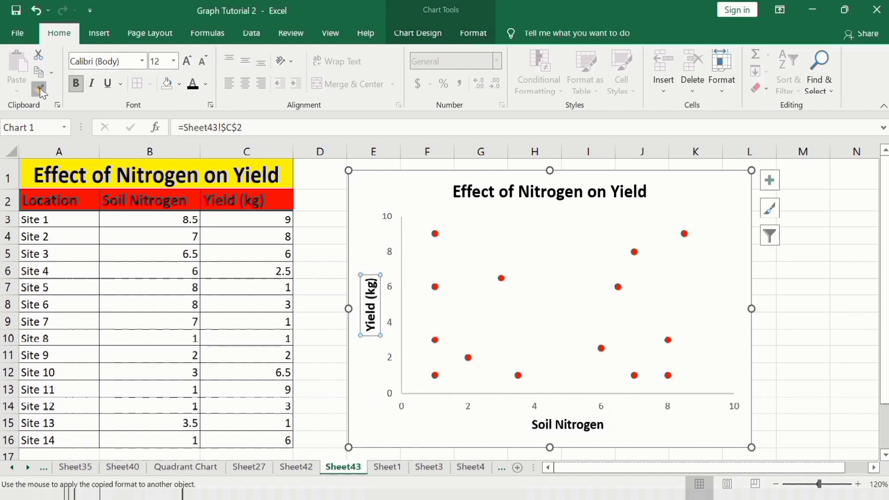
{"action": "left_click", "coordinate": [385, 220]}
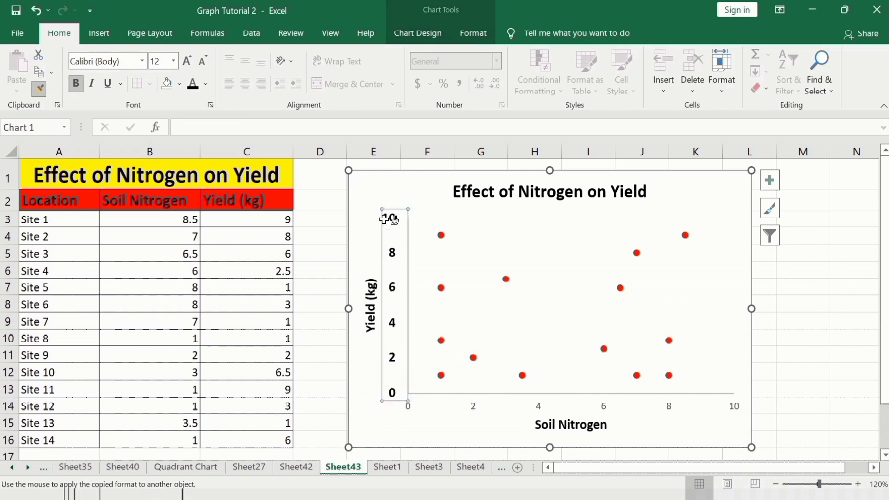
{"action": "left_click", "coordinate": [472, 409]}
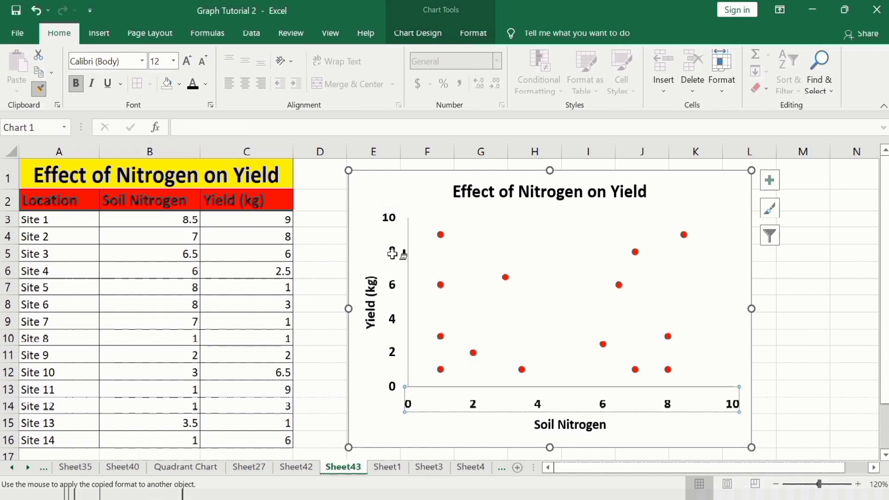
{"action": "left_click", "coordinate": [42, 89]}
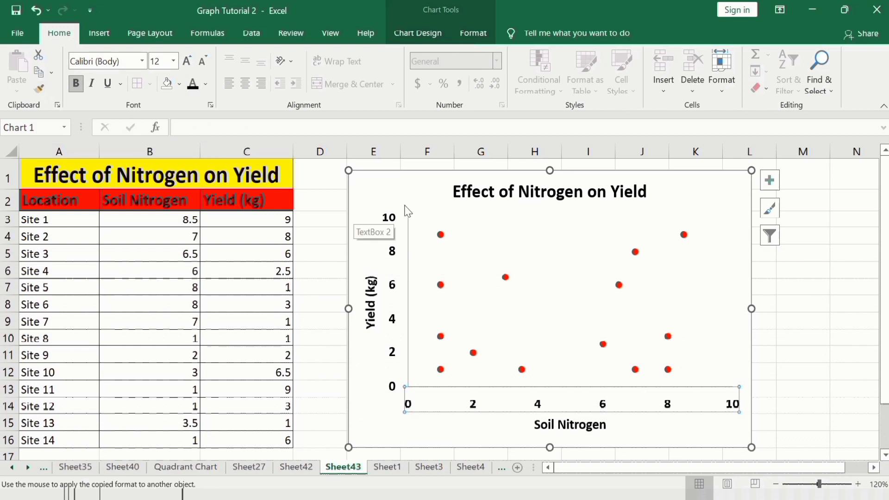
- Set the vertical axis labels to 11 pt, copy that formatting to the horizontal axis labels, and deselect the chart
{"action": "left_click", "coordinate": [390, 223]}
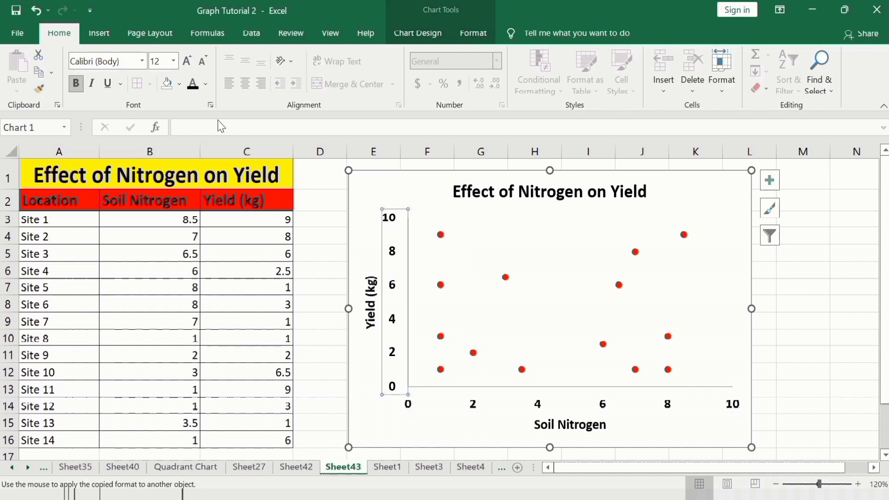
{"action": "left_click", "coordinate": [174, 64]}
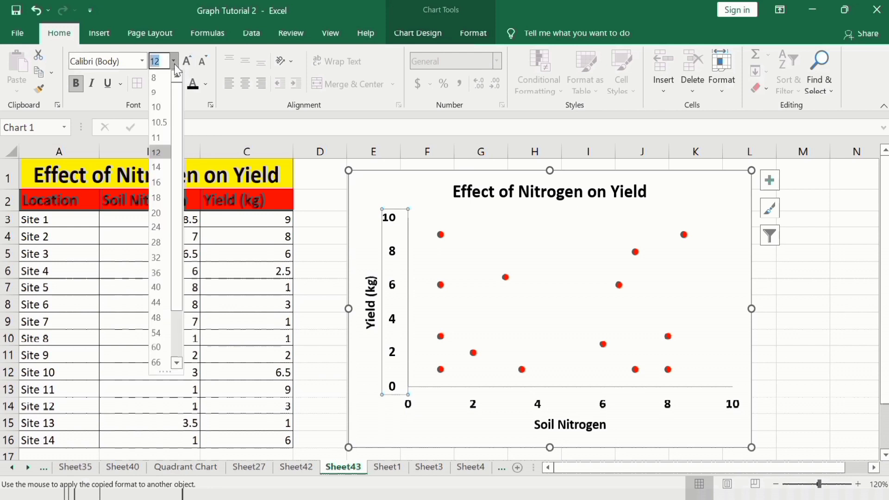
{"action": "left_click", "coordinate": [159, 140]}
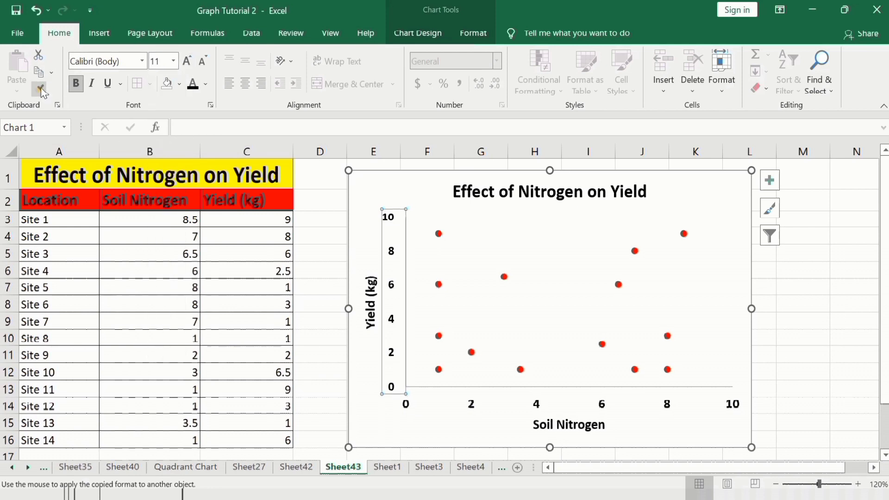
{"action": "left_click", "coordinate": [537, 406]}
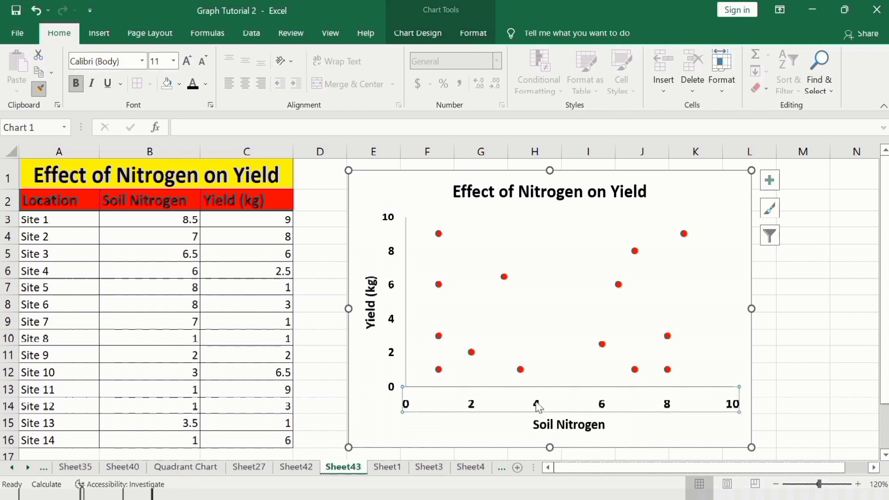
{"action": "left_click", "coordinate": [803, 339]}
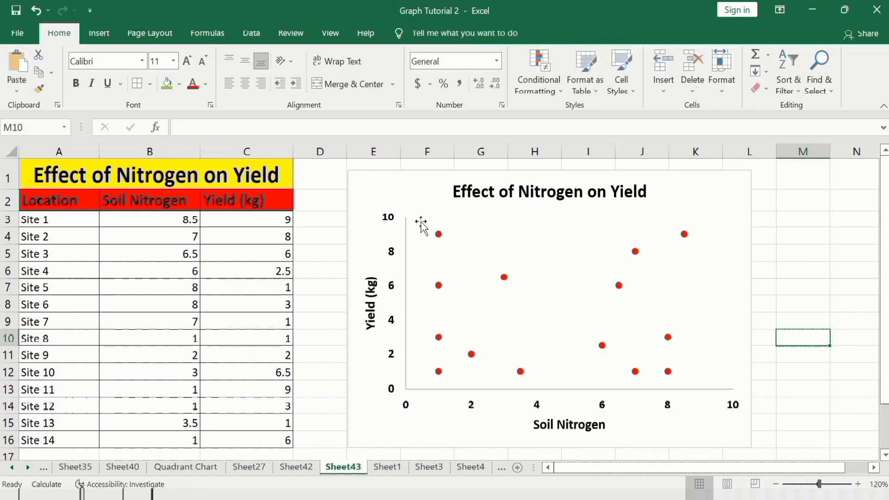
- Give the chart's plot area a black outline with a weight of 1½ pt
{"action": "left_click", "coordinate": [421, 220]}
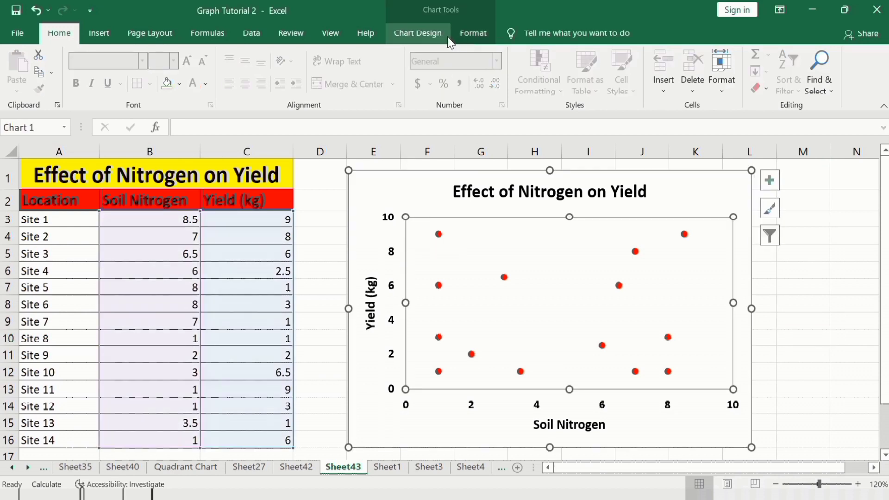
{"action": "left_click", "coordinate": [466, 41]}
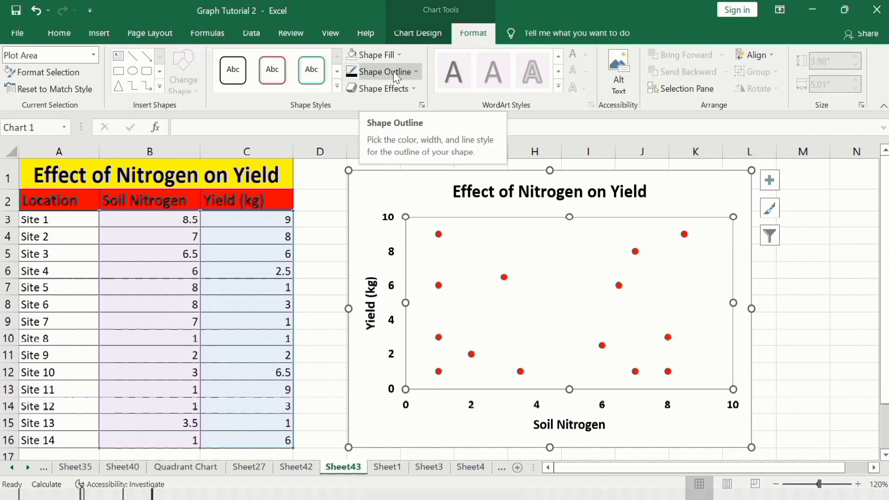
{"action": "left_click", "coordinate": [416, 73]}
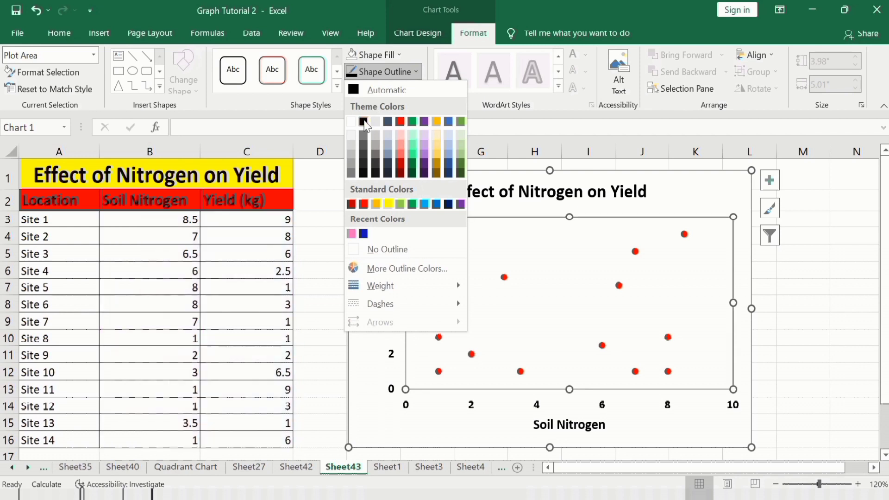
{"action": "left_click", "coordinate": [363, 122]}
{"action": "left_click", "coordinate": [417, 74]}
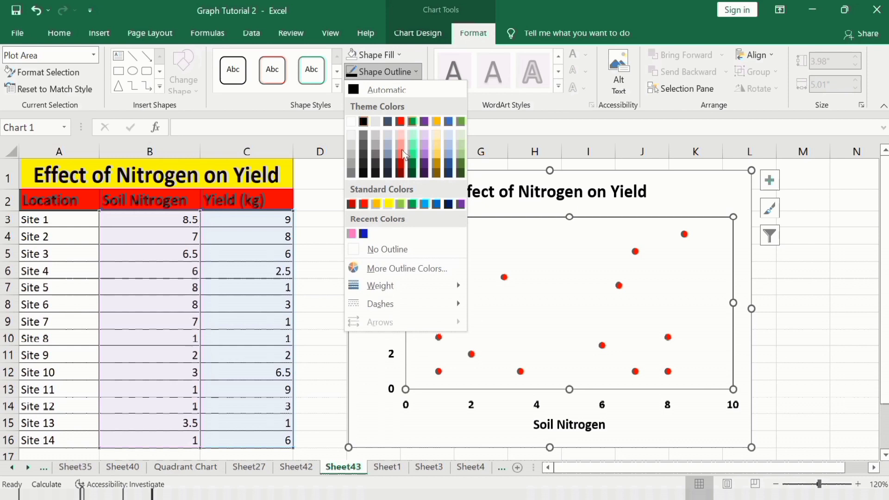
{"action": "mouse_move", "coordinate": [388, 284]}
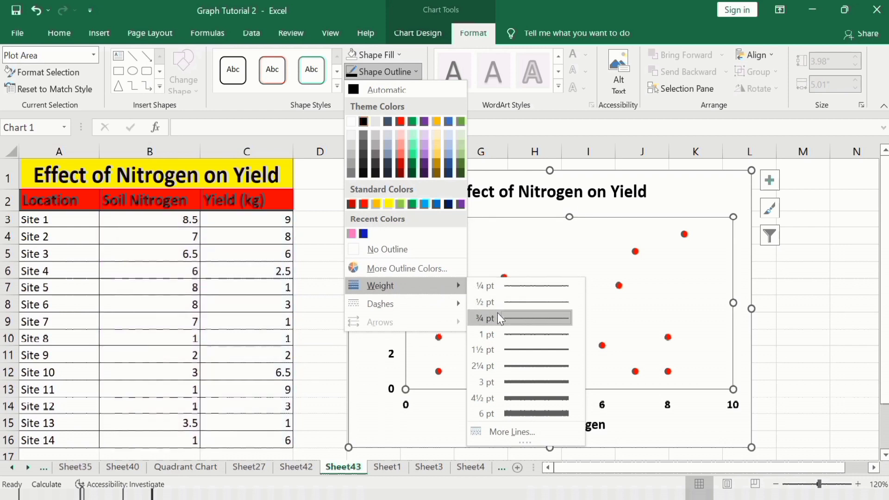
{"action": "left_click", "coordinate": [512, 351]}
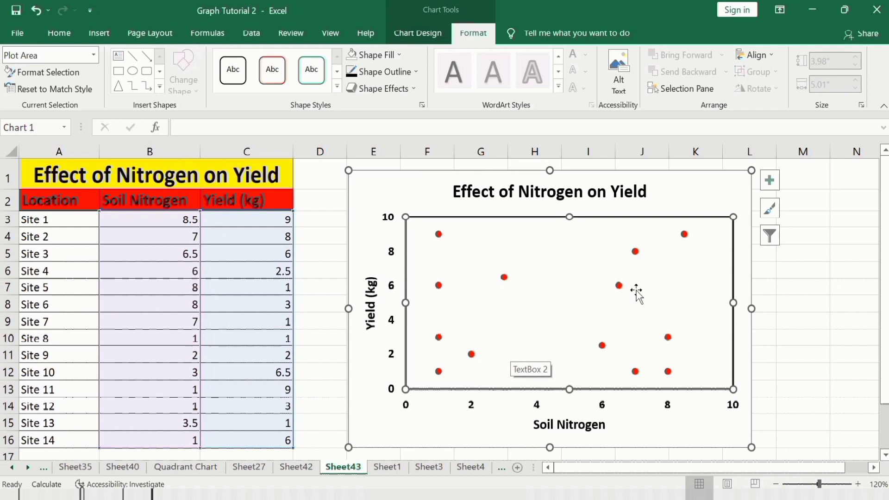
{"action": "left_click", "coordinate": [804, 292]}
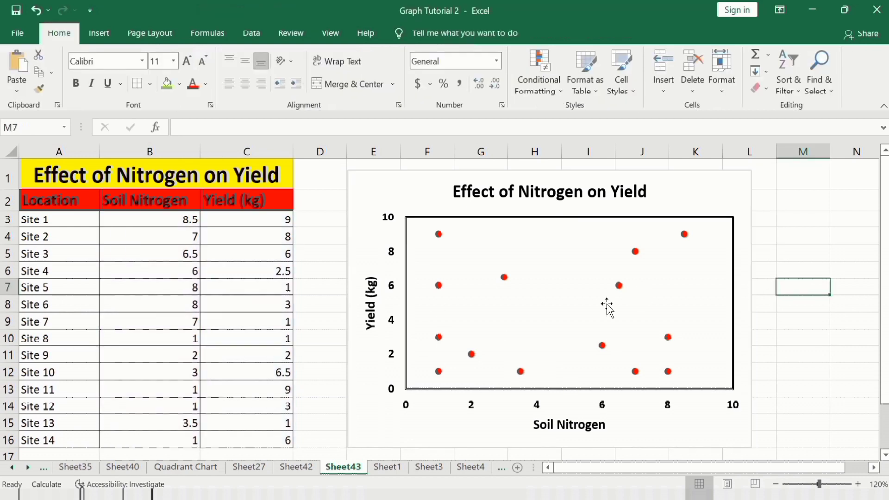
- Format the vertical axis with a solid line 1.5 pt wide
{"action": "left_click", "coordinate": [391, 290]}
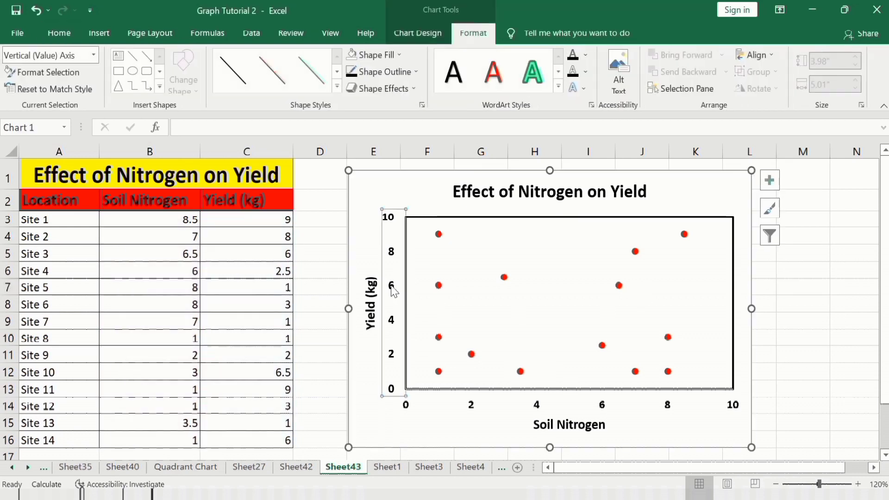
{"action": "right_click", "coordinate": [392, 290]}
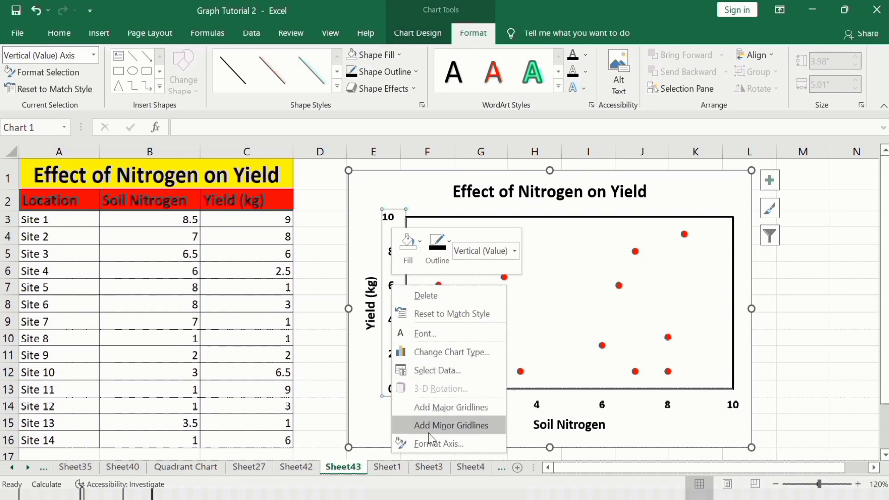
{"action": "left_click", "coordinate": [441, 445]}
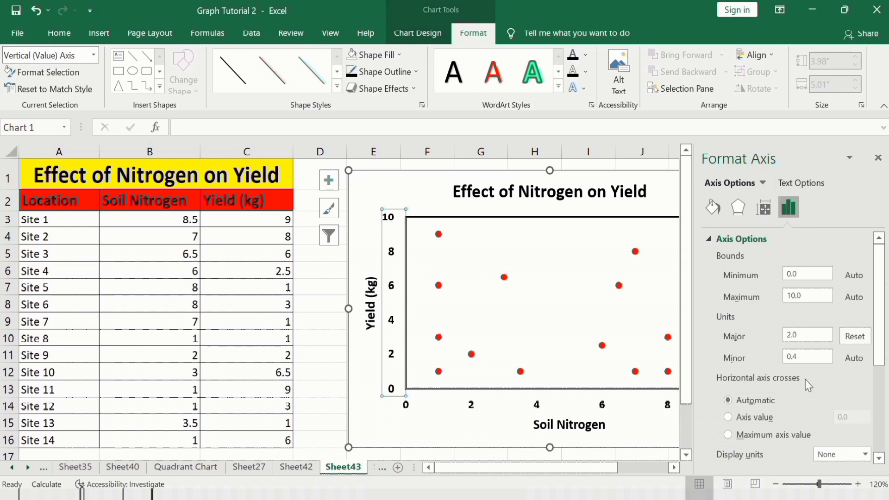
{"action": "left_click", "coordinate": [711, 208]}
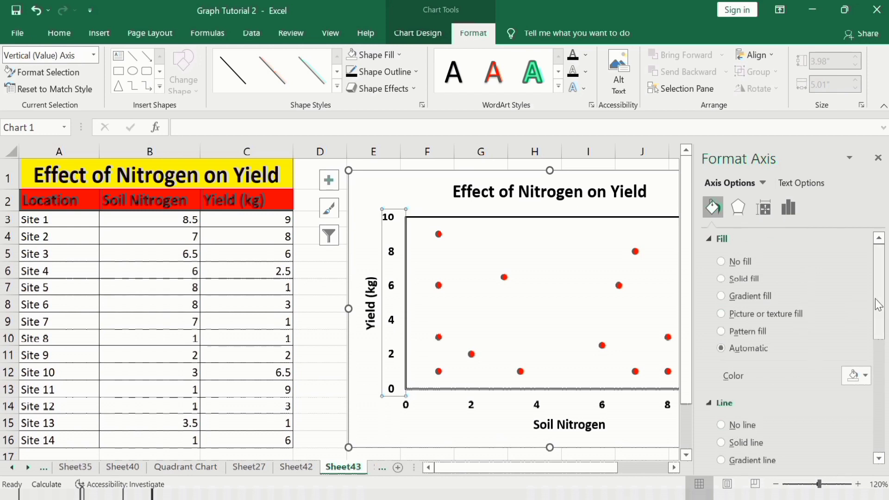
{"action": "left_click_drag", "start_coordinate": [881, 306], "coordinate": [784, 350]}
{"action": "left_click", "coordinate": [722, 352]}
{"action": "left_click_drag", "start_coordinate": [880, 350], "coordinate": [880, 376]}
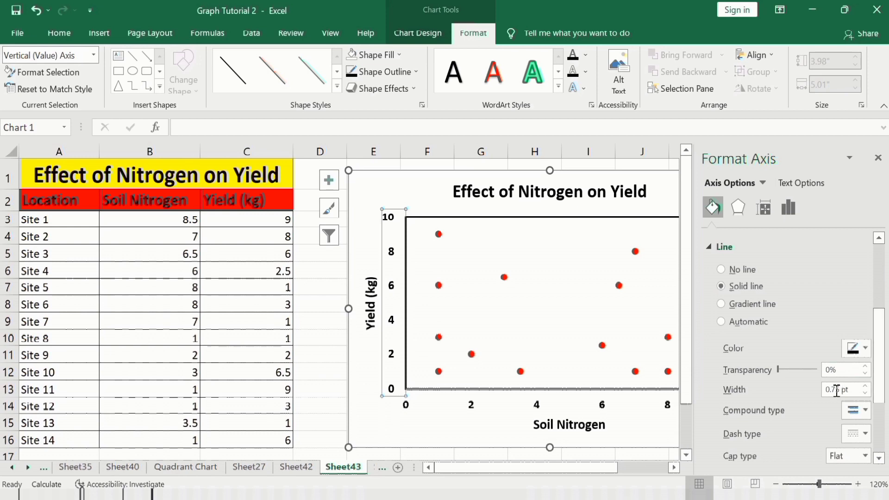
{"action": "left_click", "coordinate": [865, 386]}
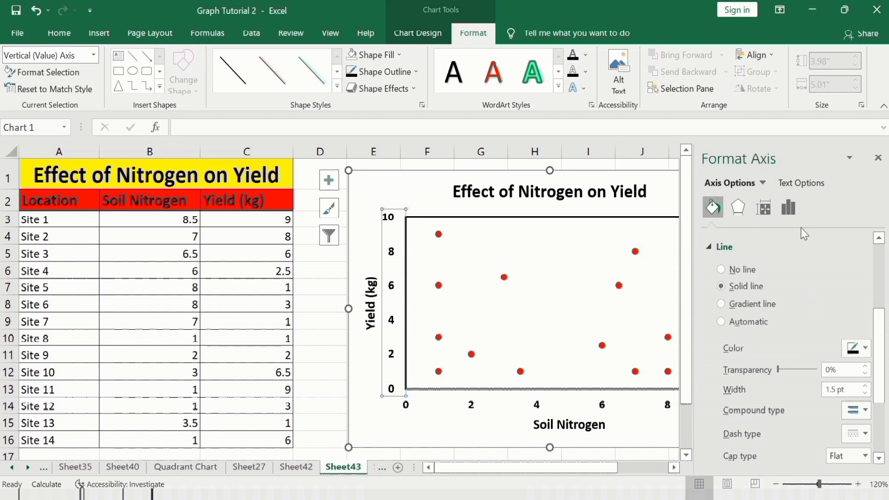
- Set the major tick marks of the vertical axis to Outside
{"action": "left_click", "coordinate": [788, 208]}
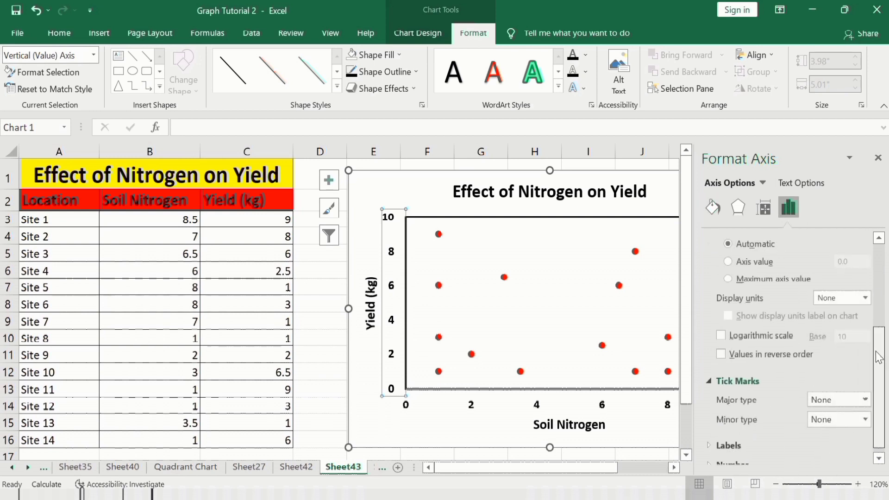
{"action": "scroll", "coordinate": [881, 366], "scroll_direction": "down", "scroll_amount": 1}
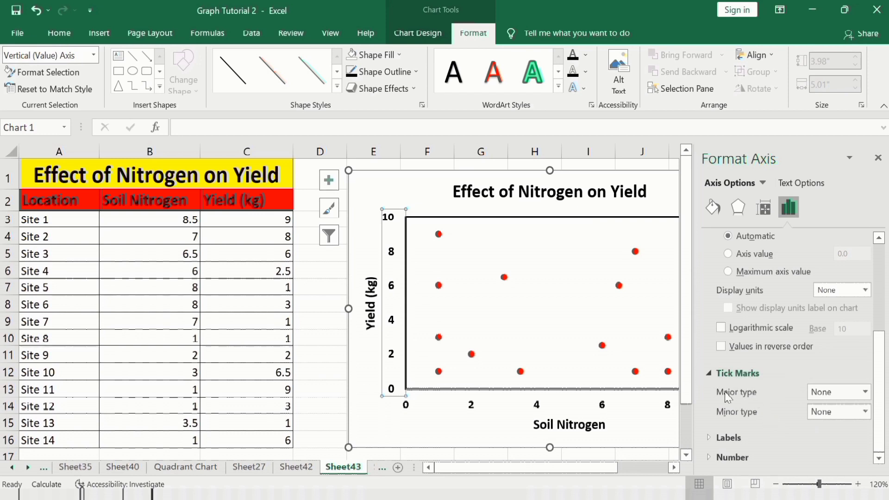
{"action": "left_click", "coordinate": [864, 392]}
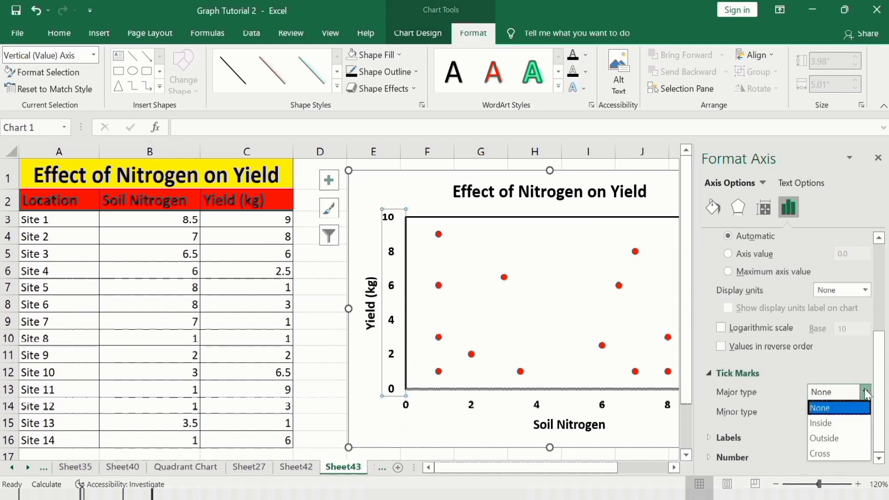
{"action": "left_click", "coordinate": [835, 436]}
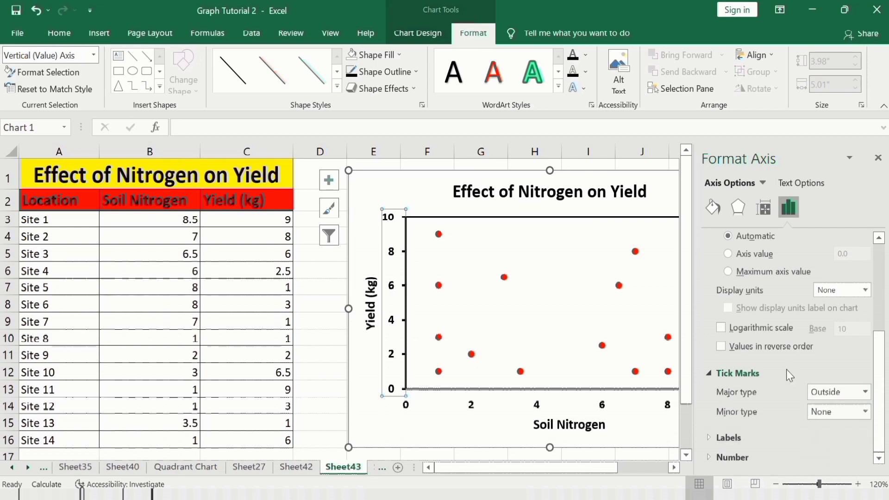
- Set the major tick marks of the horizontal axis to Outside
{"action": "left_click", "coordinate": [471, 406]}
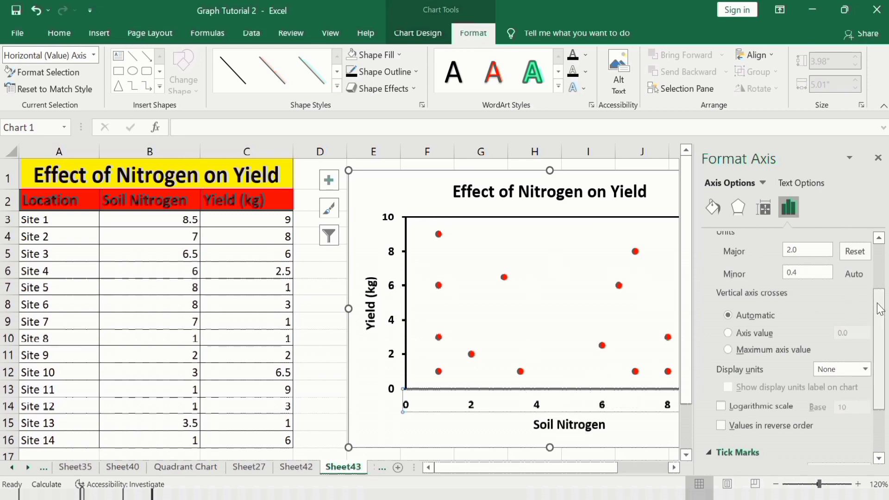
{"action": "left_click_drag", "start_coordinate": [880, 309], "coordinate": [882, 264]}
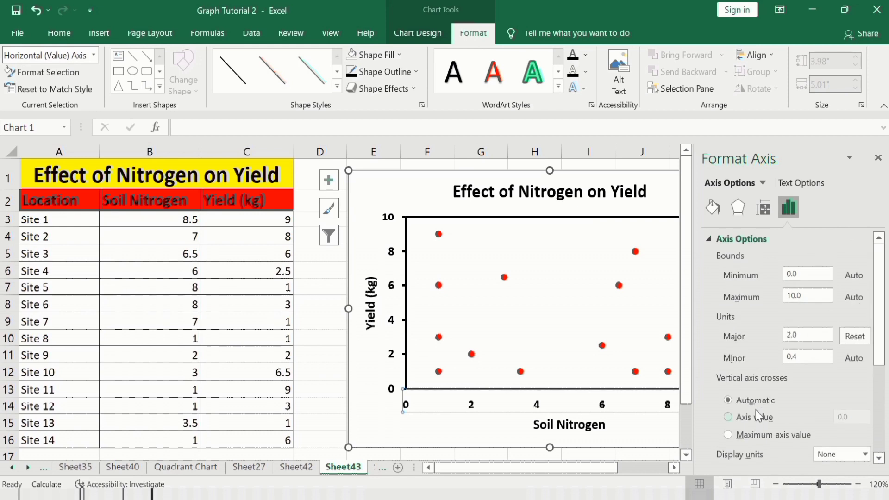
{"action": "left_click_drag", "start_coordinate": [880, 303], "coordinate": [880, 394]}
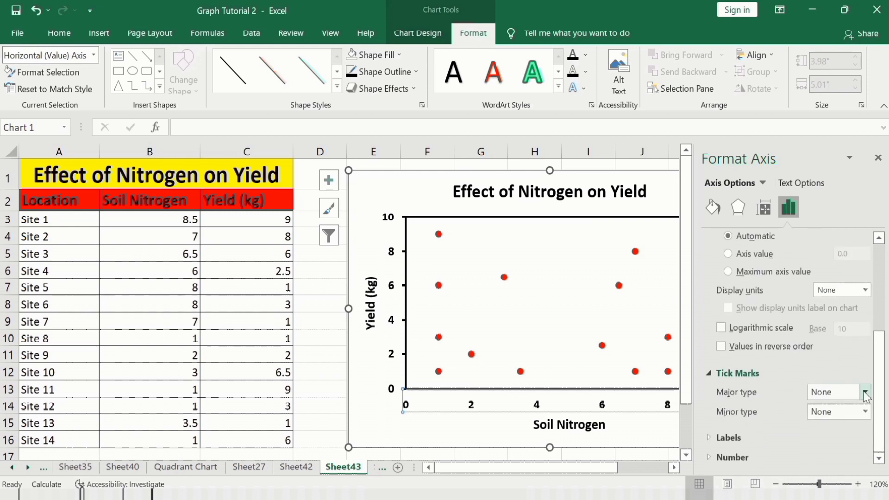
{"action": "left_click", "coordinate": [865, 393]}
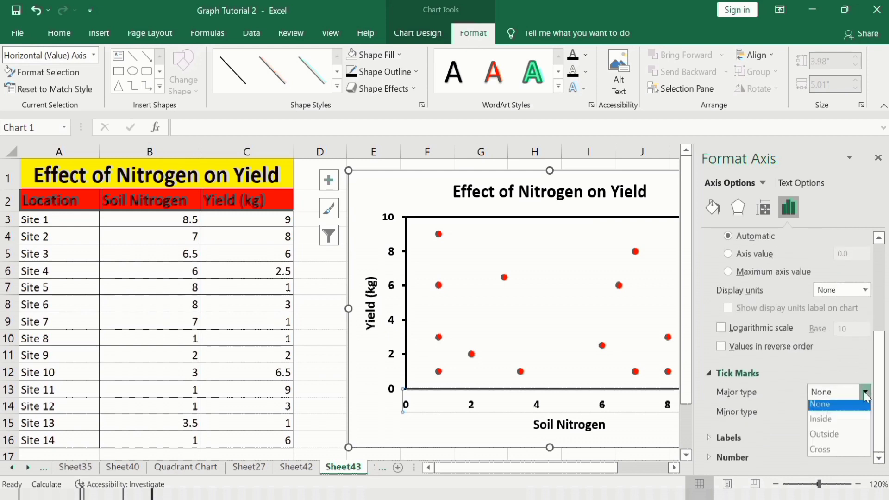
{"action": "left_click", "coordinate": [843, 438]}
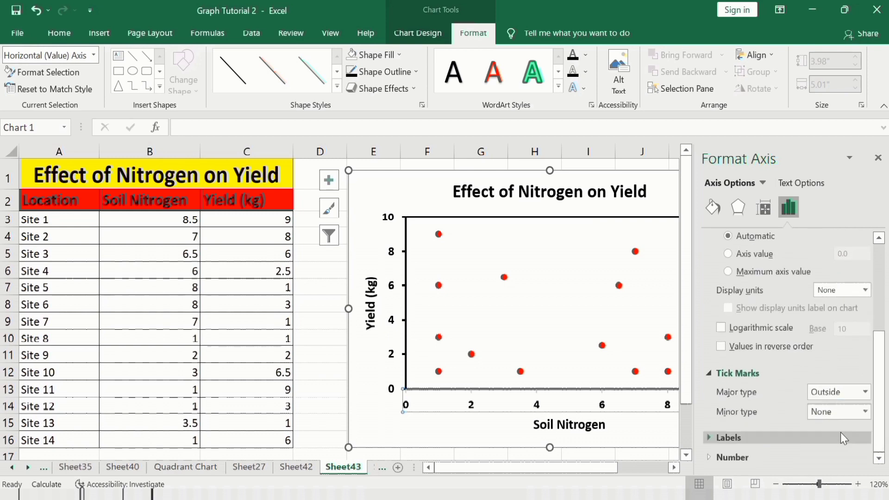
- Color the horizontal axis line black, increase its width by two increments and close the axis formatting options
{"action": "left_click", "coordinate": [714, 208]}
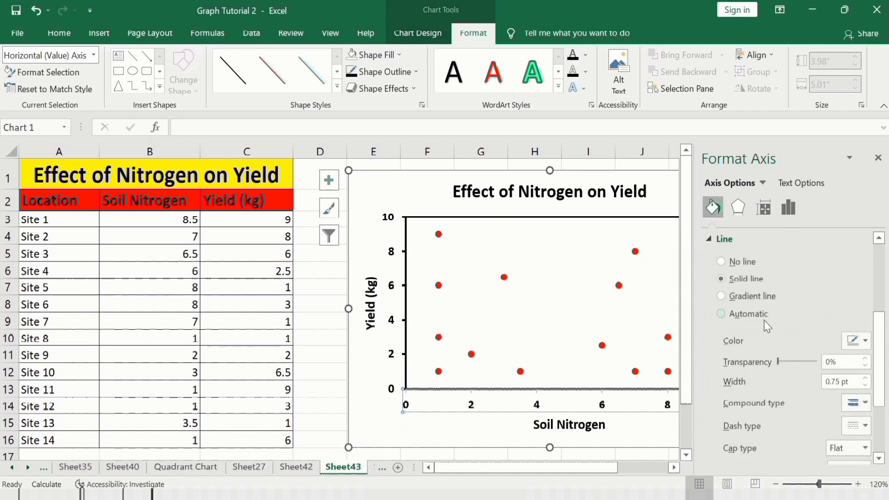
{"action": "left_click", "coordinate": [865, 342]}
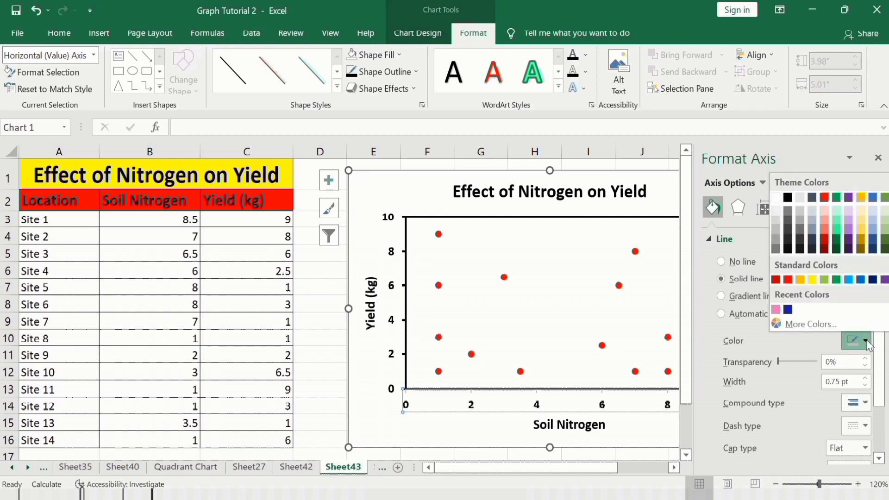
{"action": "left_click", "coordinate": [787, 197]}
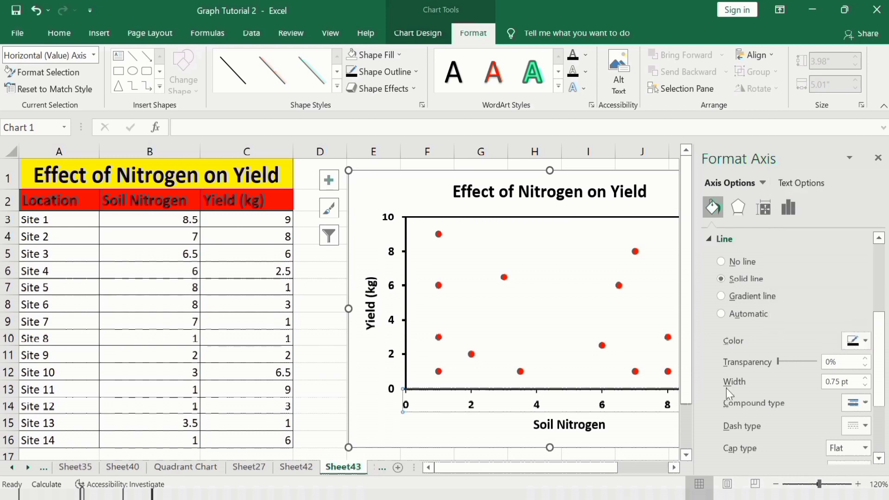
{"action": "left_click", "coordinate": [865, 378]}
{"action": "left_click", "coordinate": [865, 378]}
{"action": "left_click", "coordinate": [878, 158]}
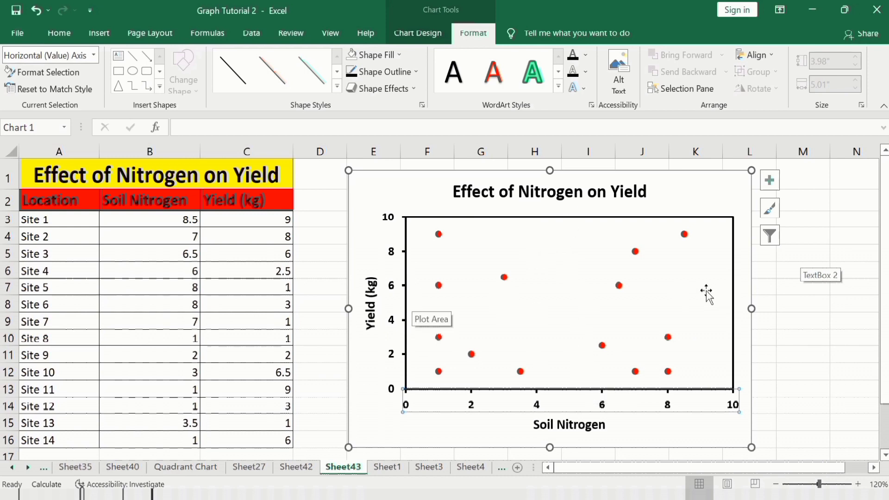
- Examine the finished quadrant chart on Sheet42 and the helper x and y coordinates of its Horizontal dividing line
{"action": "left_click", "coordinate": [305, 468]}
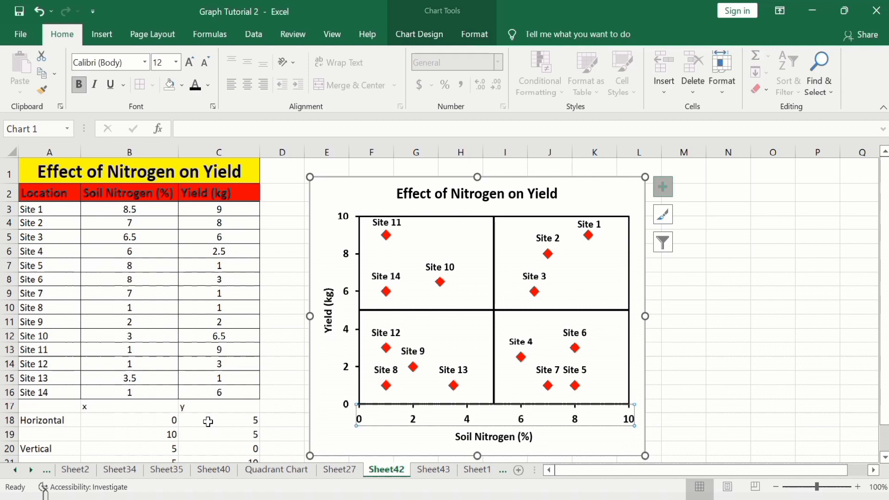
{"action": "left_click", "coordinate": [169, 420]}
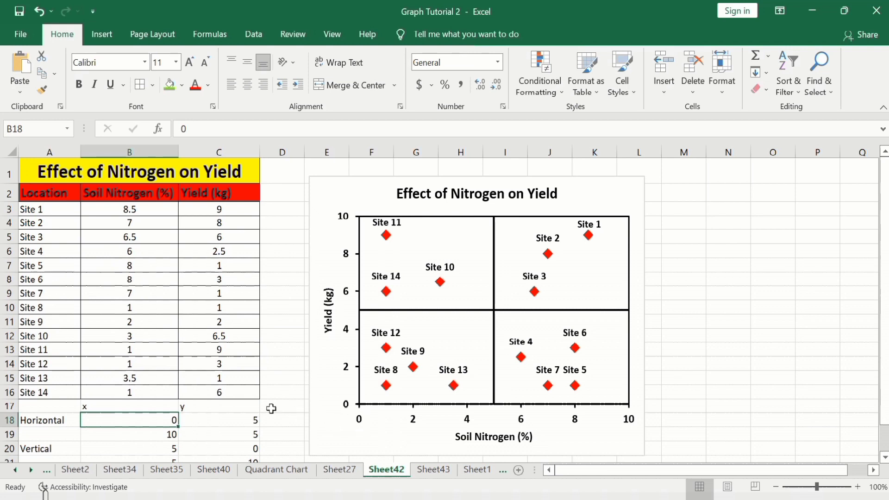
{"action": "left_click", "coordinate": [249, 419]}
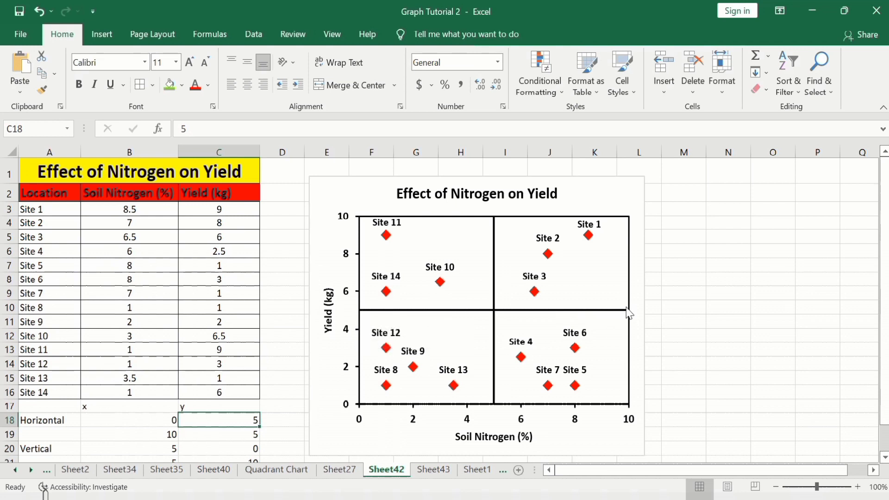
{"action": "mouse_move", "coordinate": [631, 314]}
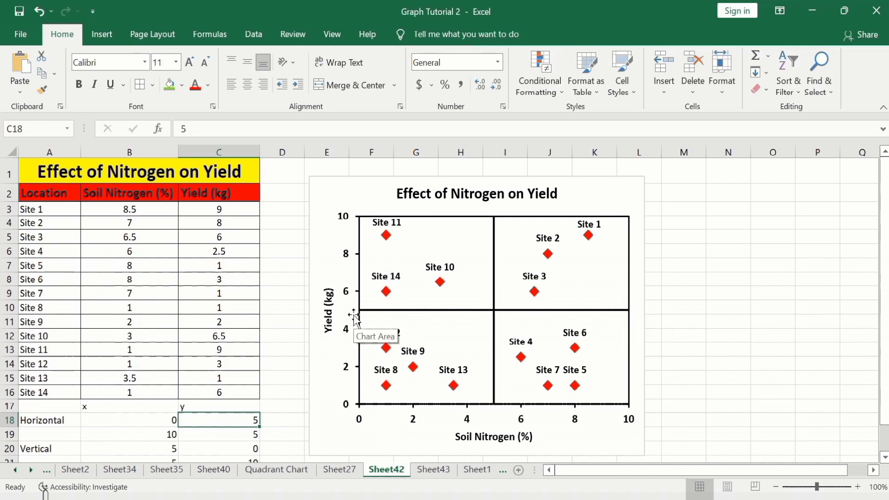
{"action": "left_click", "coordinate": [146, 435]}
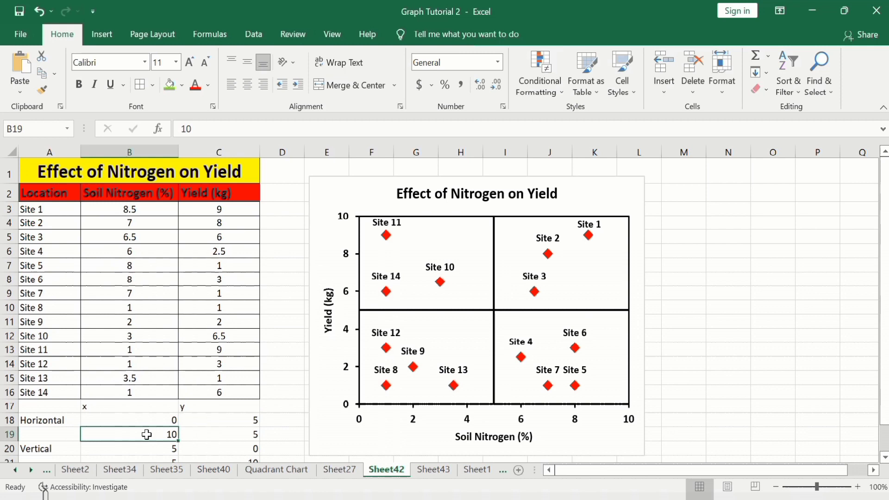
{"action": "left_click", "coordinate": [234, 437]}
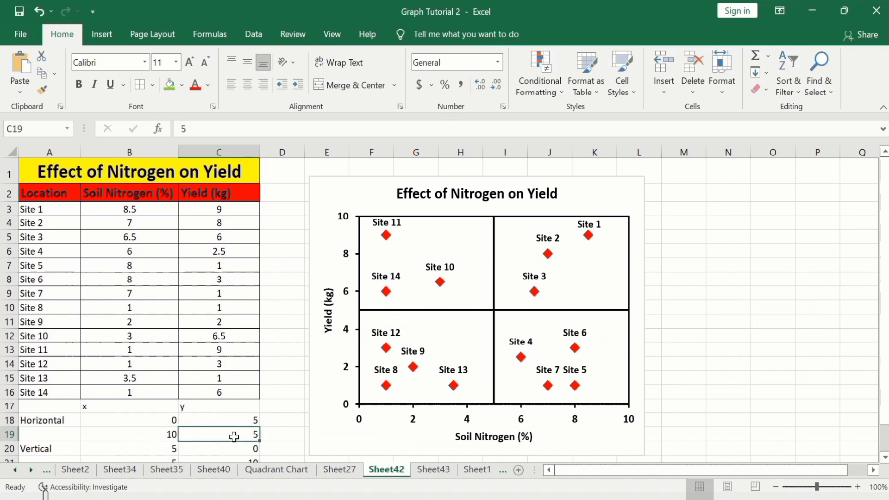
{"action": "left_click", "coordinate": [162, 436]}
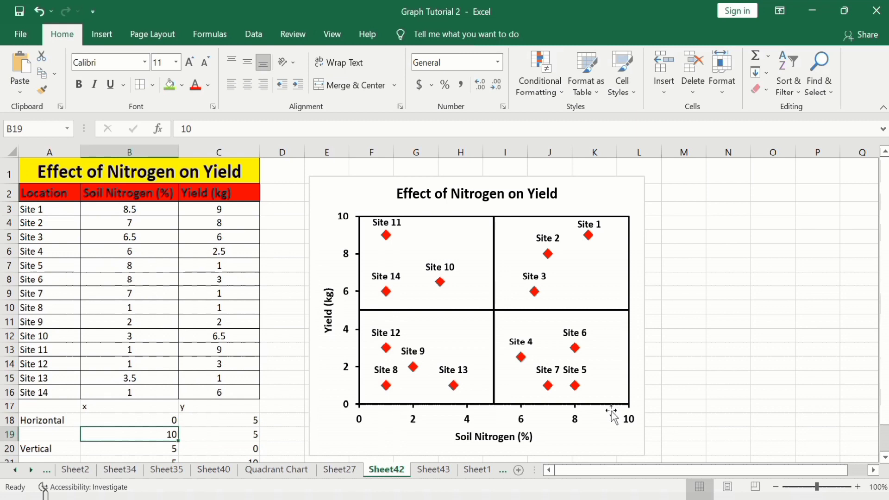
{"action": "left_click", "coordinate": [232, 437]}
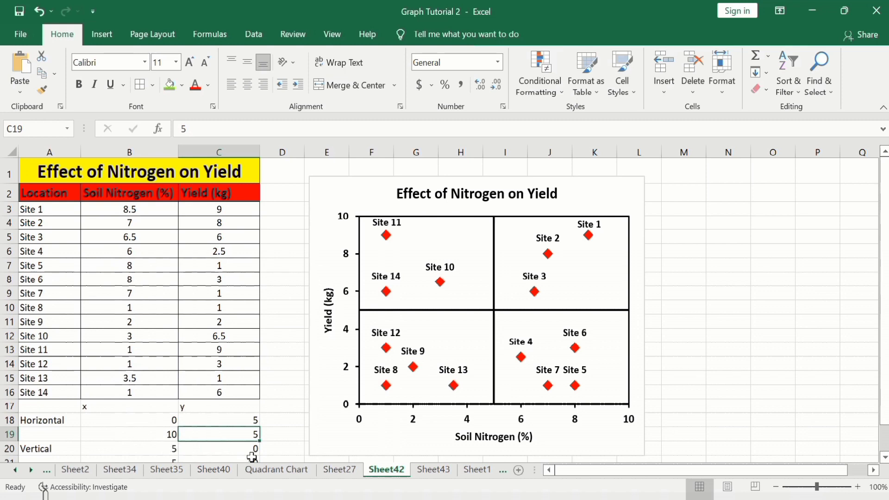
- Complete the helper table in A17:C21 of Sheet43 with Horizontal points (0, 5) and (10, 5) and Vertical points (5, 0) and (5, 10)
{"action": "left_click", "coordinate": [885, 459]}
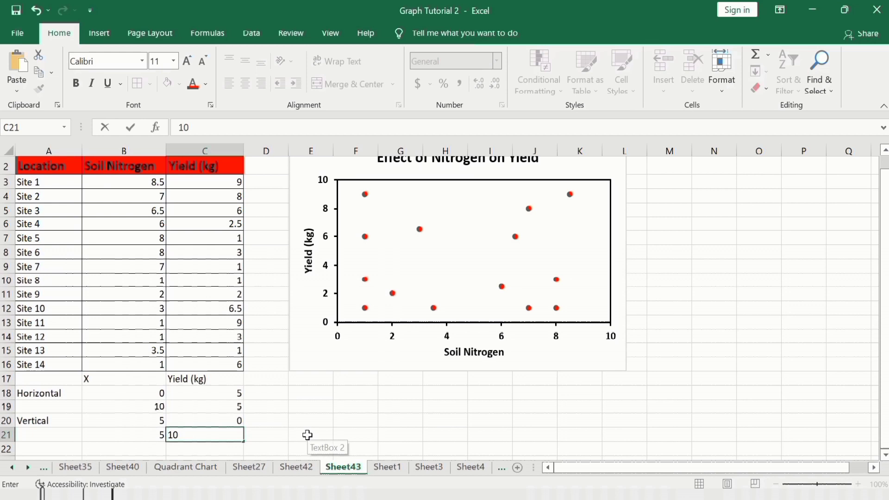
{"action": "left_click", "coordinate": [308, 436]}
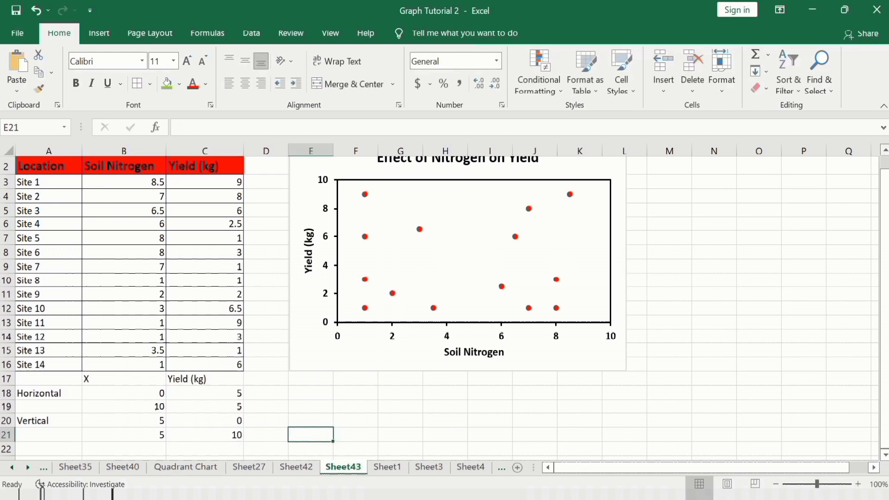
{"action": "left_click", "coordinate": [884, 152]}
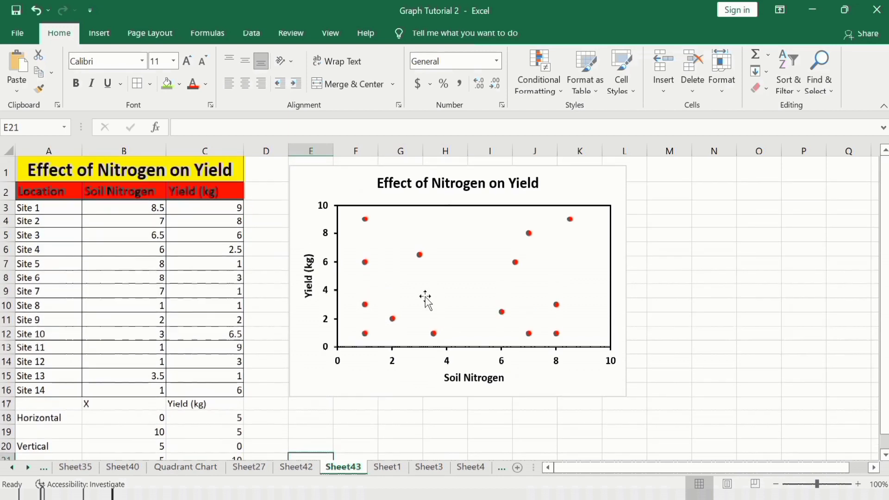
- Add a chart series named from A18 (Horizontal), with X values B18:B19 and Y values C18:C19
{"action": "right_click", "coordinate": [469, 271]}
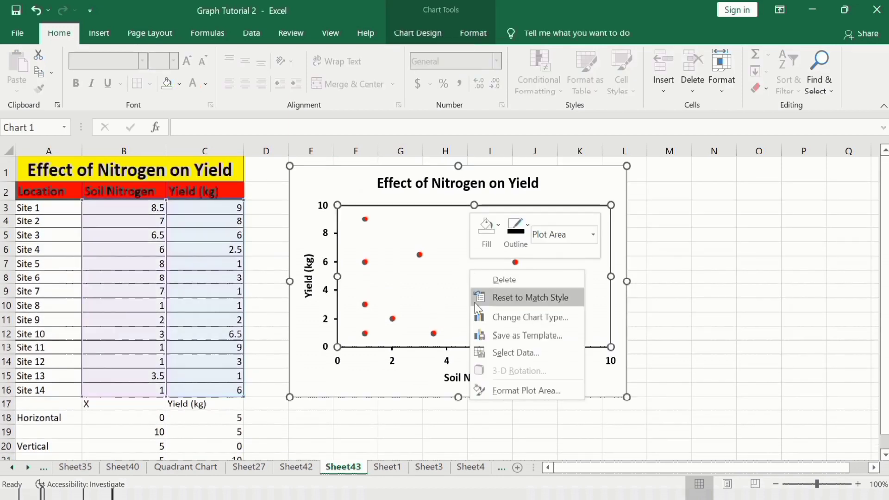
{"action": "left_click", "coordinate": [510, 352]}
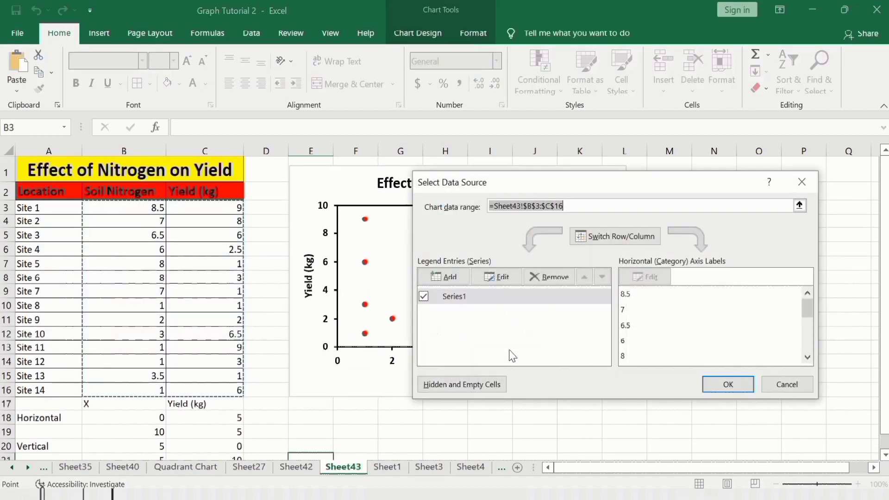
{"action": "left_click", "coordinate": [453, 281]}
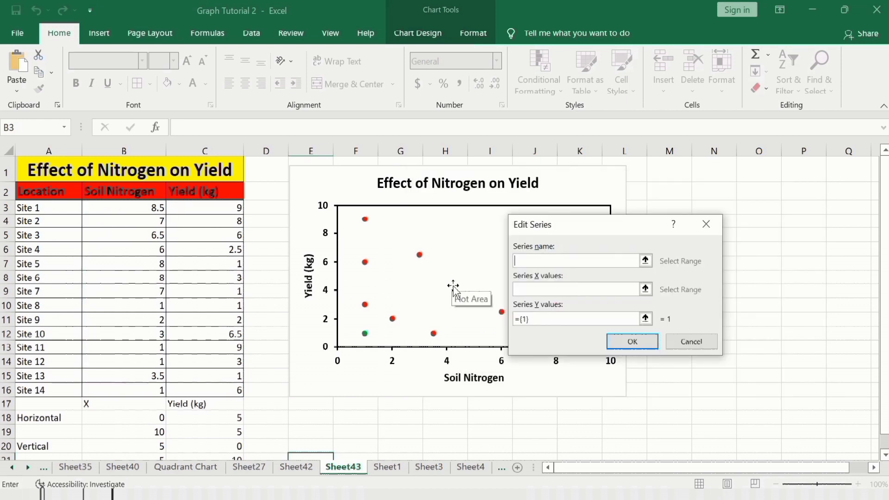
{"action": "left_click", "coordinate": [56, 418]}
{"action": "left_click", "coordinate": [538, 288]}
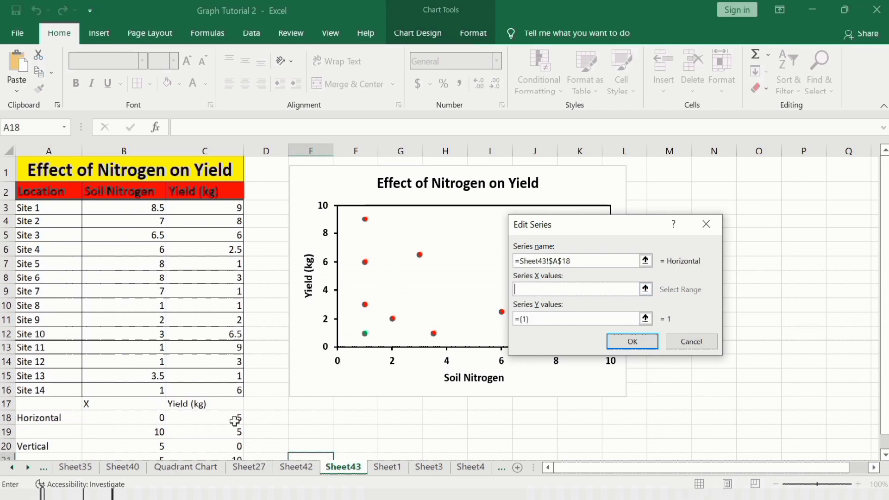
{"action": "left_click_drag", "start_coordinate": [146, 418], "coordinate": [146, 428]}
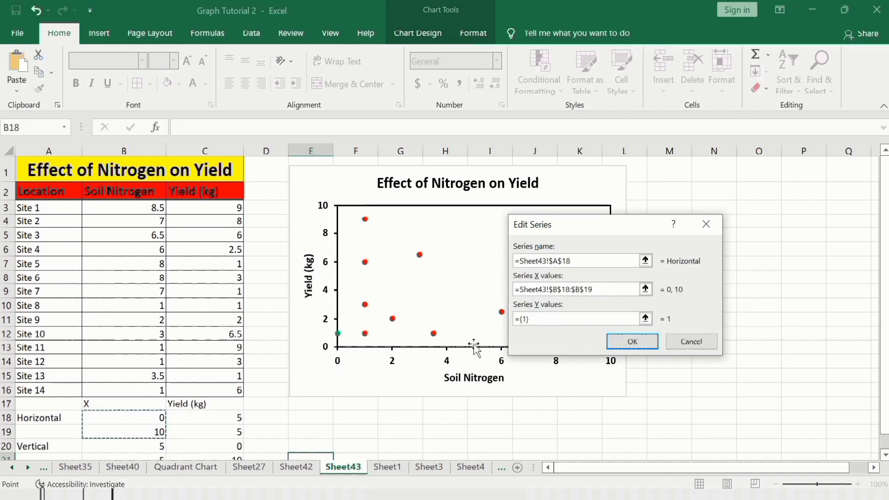
{"action": "left_click", "coordinate": [544, 318]}
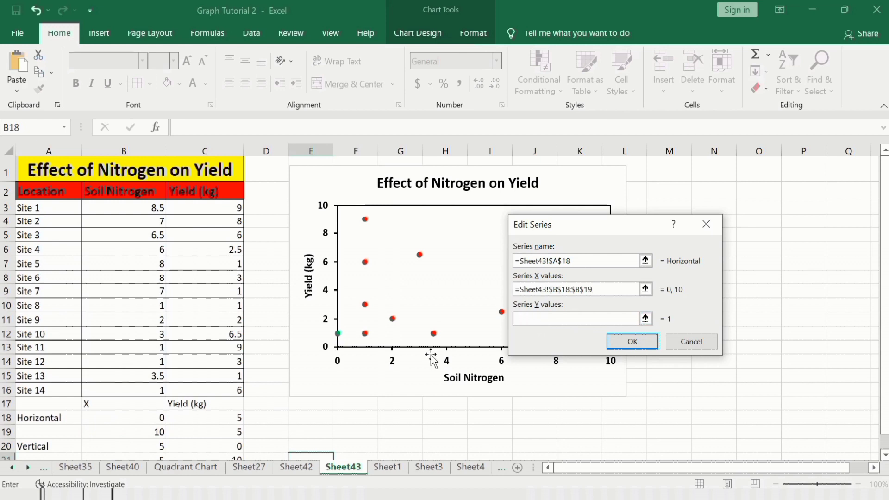
{"action": "left_click", "coordinate": [216, 420]}
{"action": "left_click_drag", "start_coordinate": [215, 421], "coordinate": [214, 426]}
{"action": "left_click", "coordinate": [625, 345]}
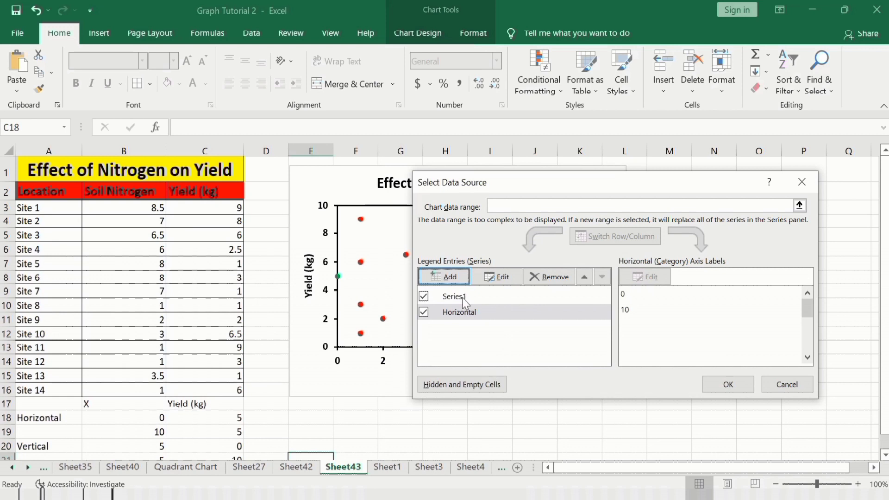
- Add a chart series named from A20 (Vertical), with X values B20:B21 and Y values C20:C21, and apply the data source changes
{"action": "left_click", "coordinate": [452, 278]}
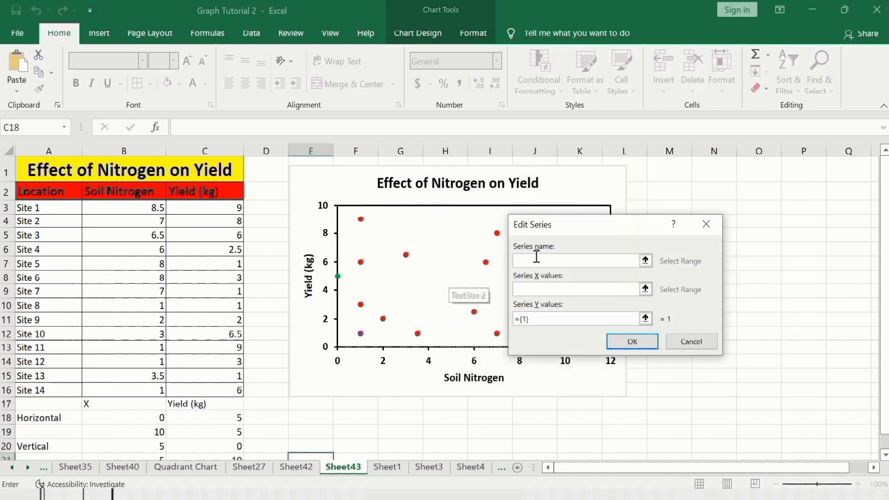
{"action": "left_click", "coordinate": [47, 447]}
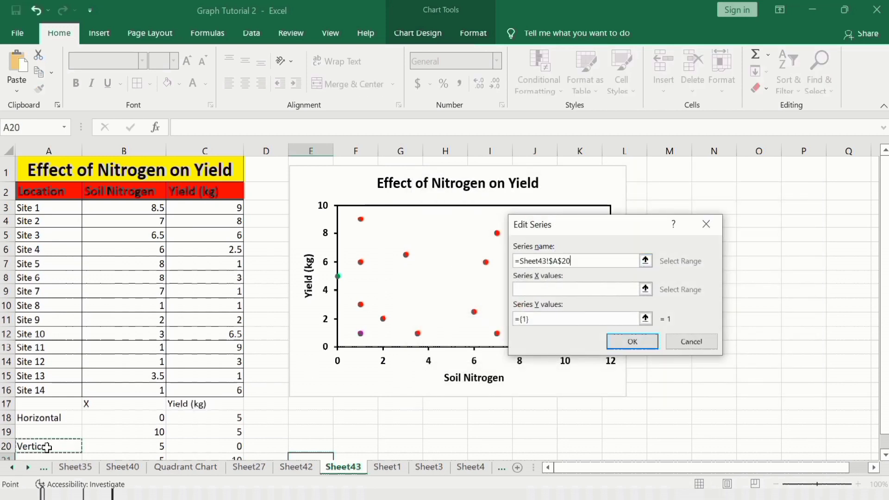
{"action": "left_click", "coordinate": [539, 290]}
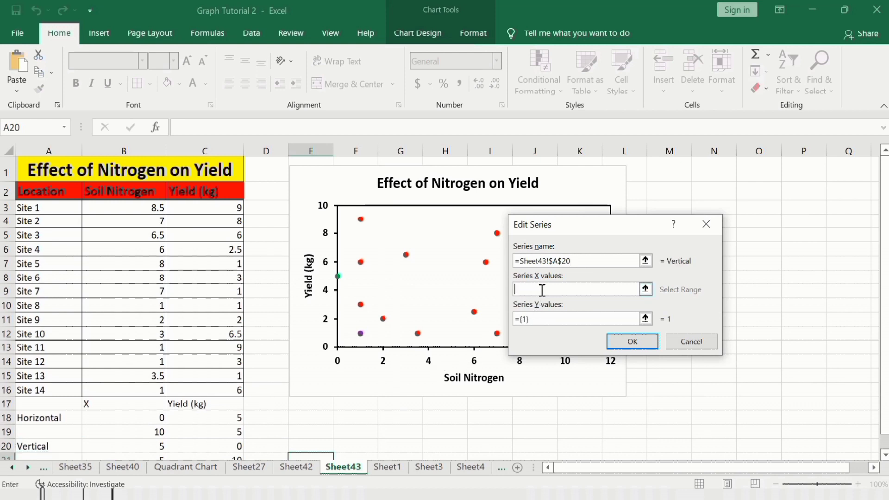
{"action": "left_click", "coordinate": [135, 444]}
{"action": "left_click_drag", "start_coordinate": [136, 445], "coordinate": [141, 457]}
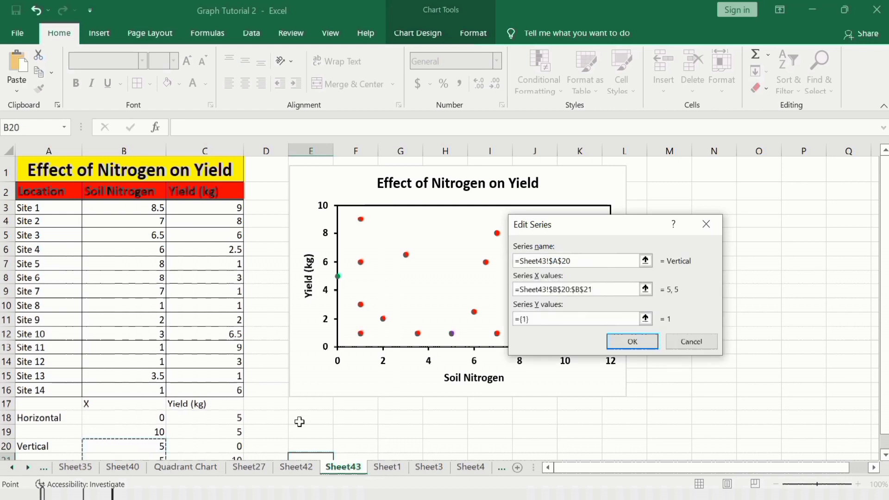
{"action": "left_click", "coordinate": [565, 319]}
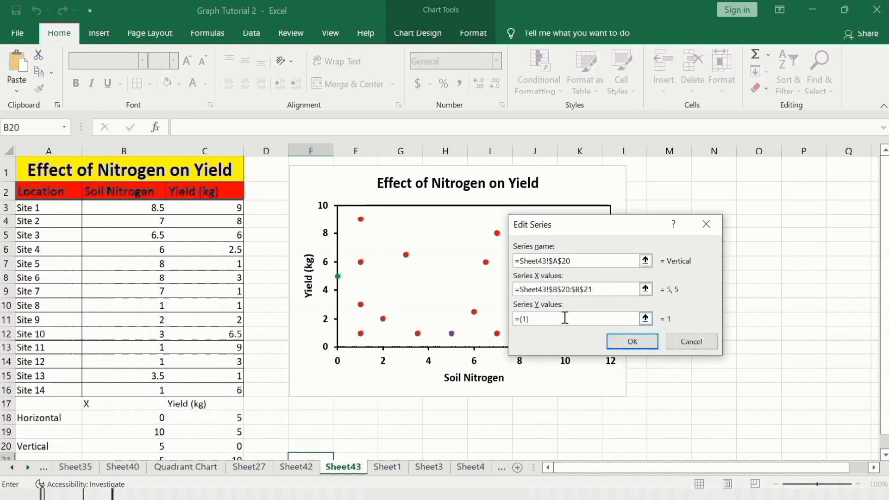
{"action": "key", "text": "BackSpace"}
{"action": "key", "text": "BackSpace"}
{"action": "left_click_drag", "start_coordinate": [883, 311], "coordinate": [884, 330]}
{"action": "left_click", "coordinate": [230, 421]}
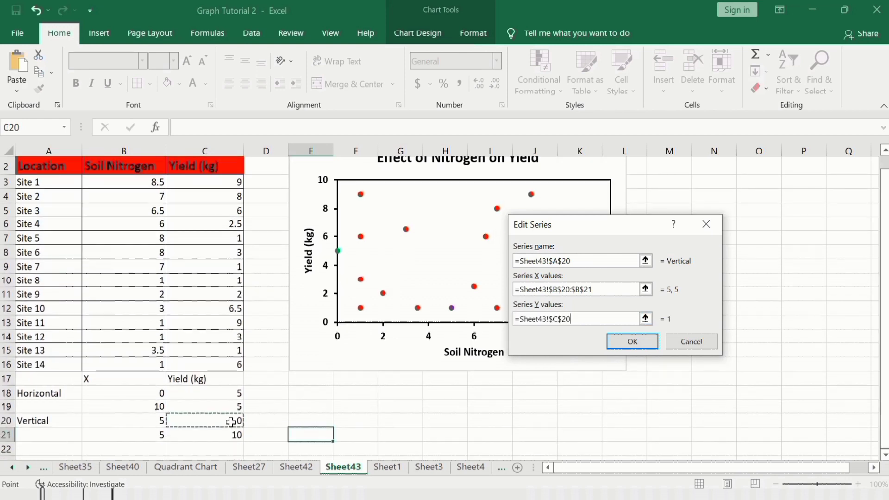
{"action": "left_click_drag", "start_coordinate": [234, 422], "coordinate": [234, 433]}
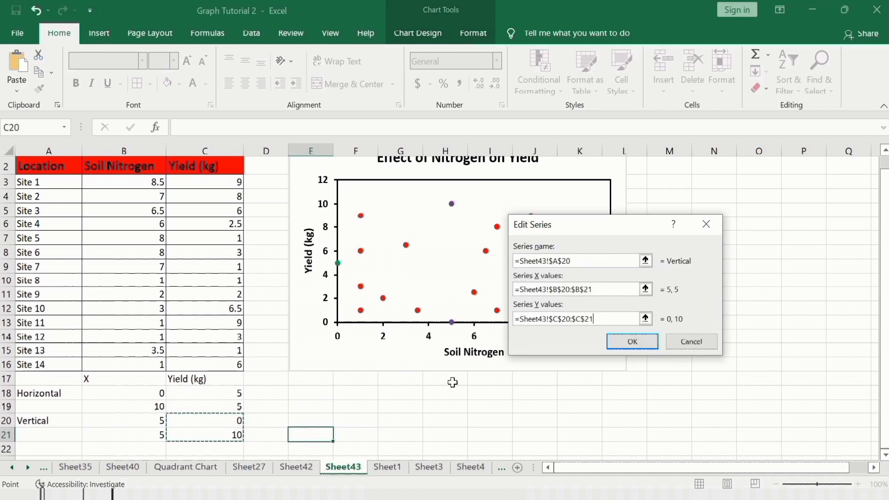
{"action": "left_click", "coordinate": [632, 341]}
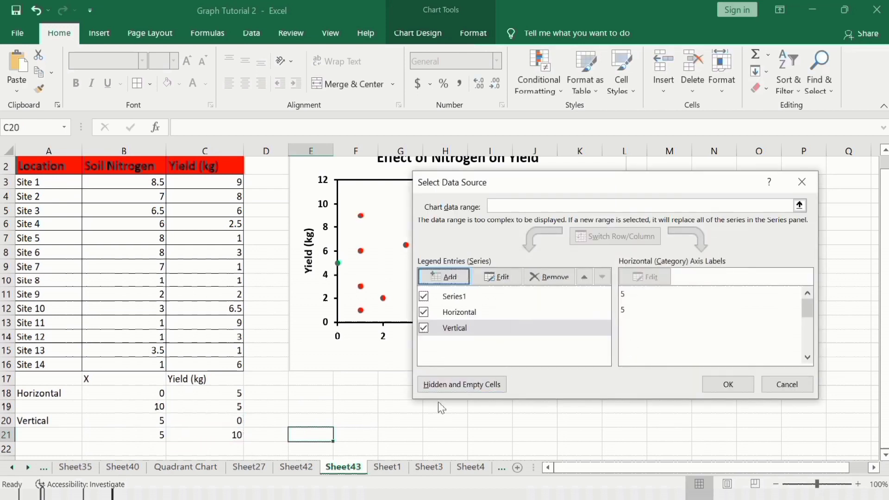
{"action": "left_click", "coordinate": [726, 384]}
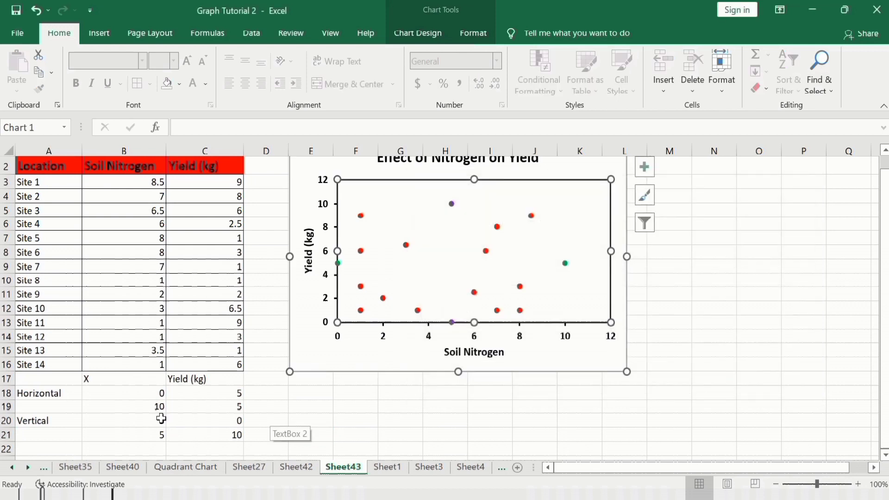
- Replace the helper table header in C17 with y
{"action": "left_click", "coordinate": [190, 383]}
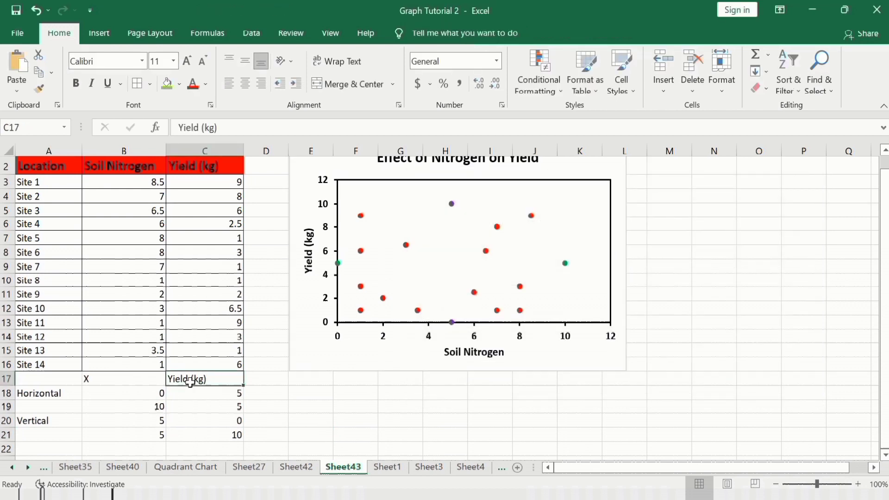
{"action": "type", "text": "y"}
{"action": "key", "text": "Return"}
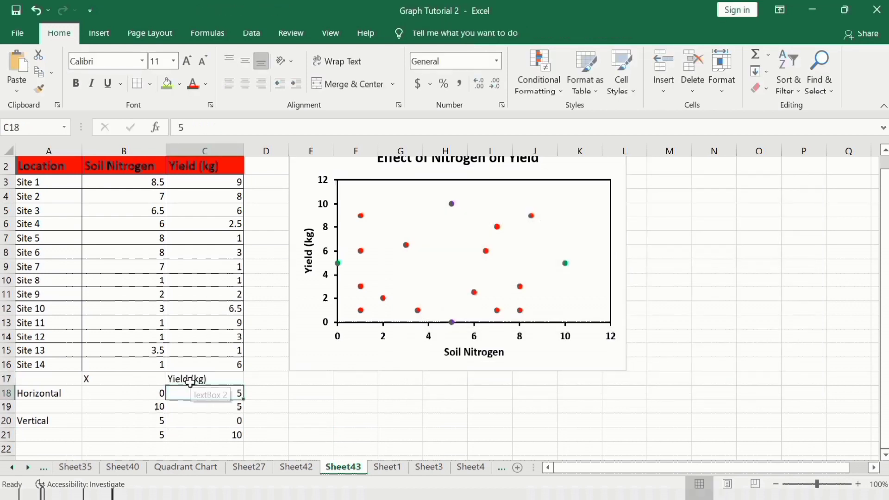
{"action": "left_click", "coordinate": [191, 380]}
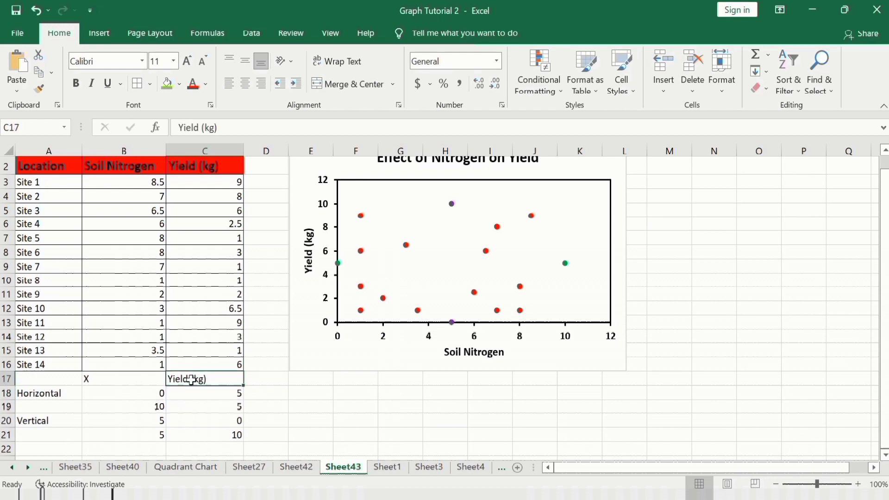
{"action": "type", "text": "y"}
{"action": "key", "text": "Delete"}
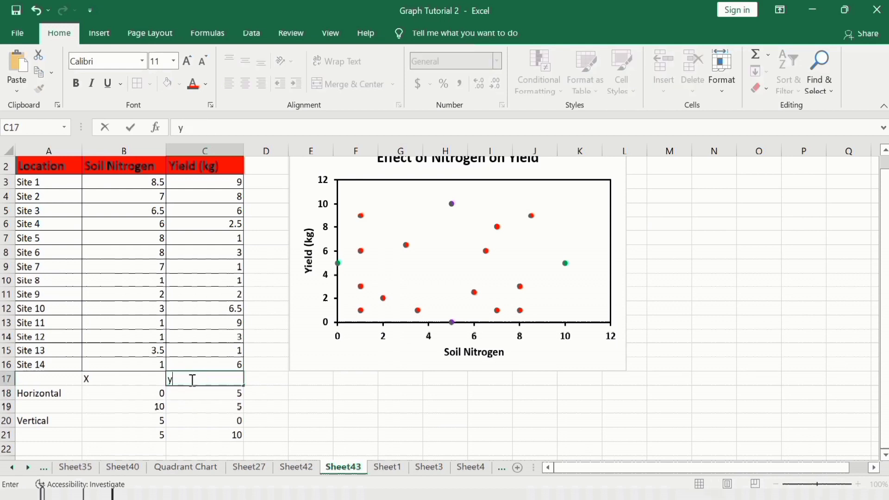
{"action": "key", "text": "Return"}
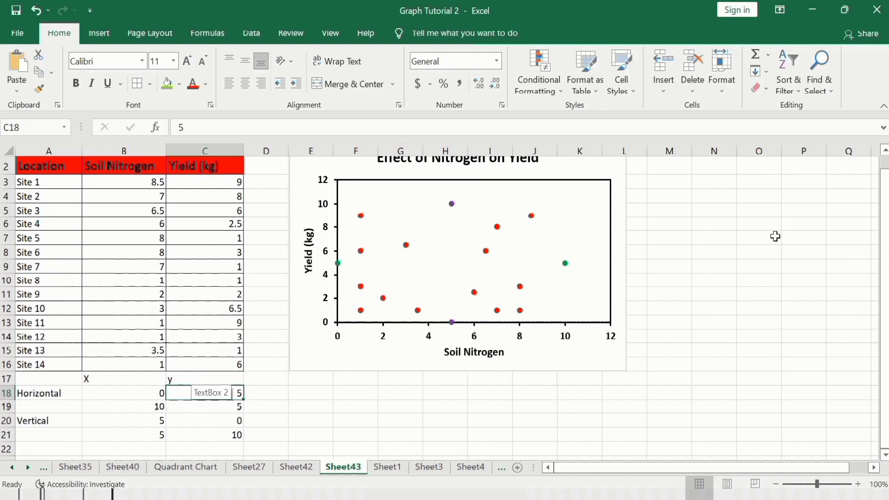
- Set the maximum bound of the chart's vertical Yield (kg) axis to 10.0
{"action": "left_click_drag", "start_coordinate": [882, 212], "coordinate": [885, 191]}
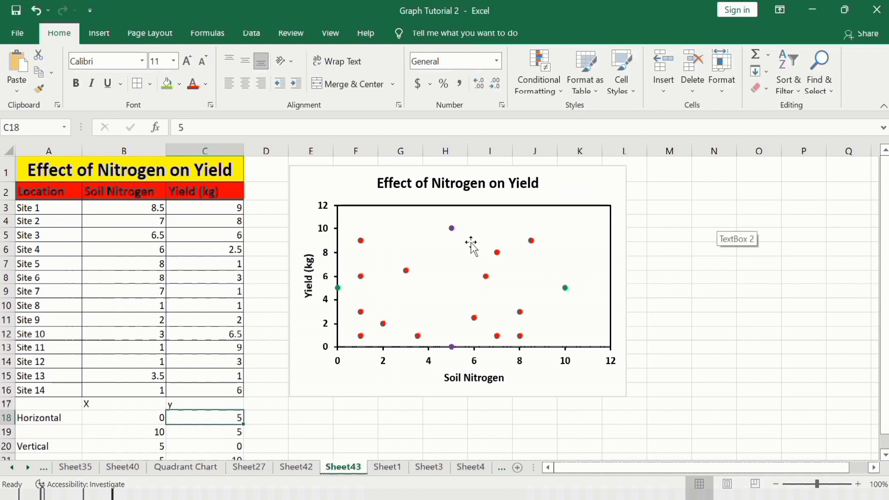
{"action": "left_click", "coordinate": [339, 288]}
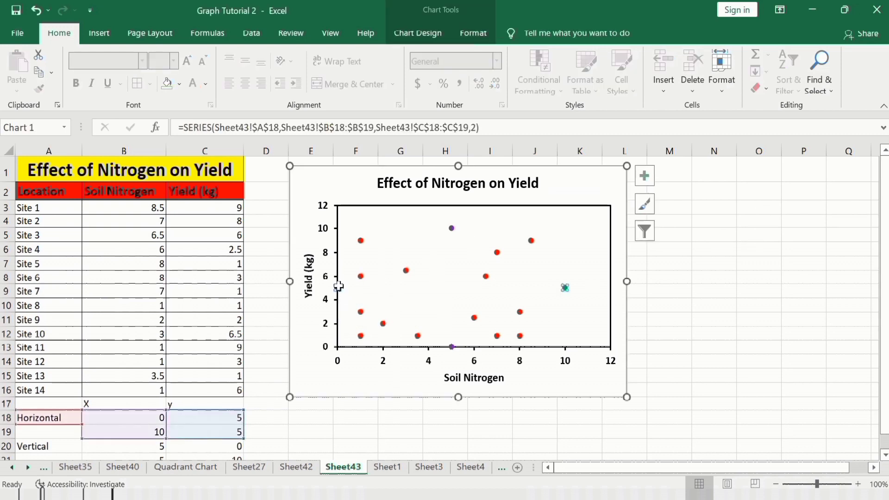
{"action": "left_click", "coordinate": [451, 228]}
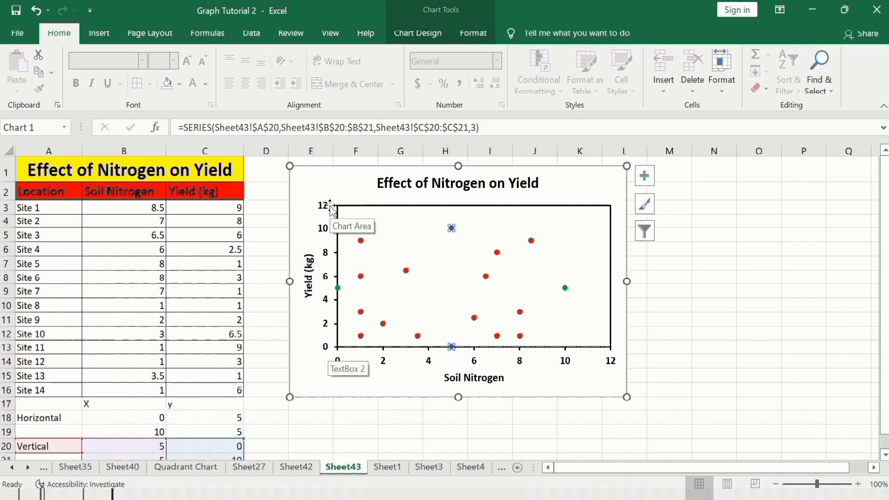
{"action": "left_click", "coordinate": [327, 234]}
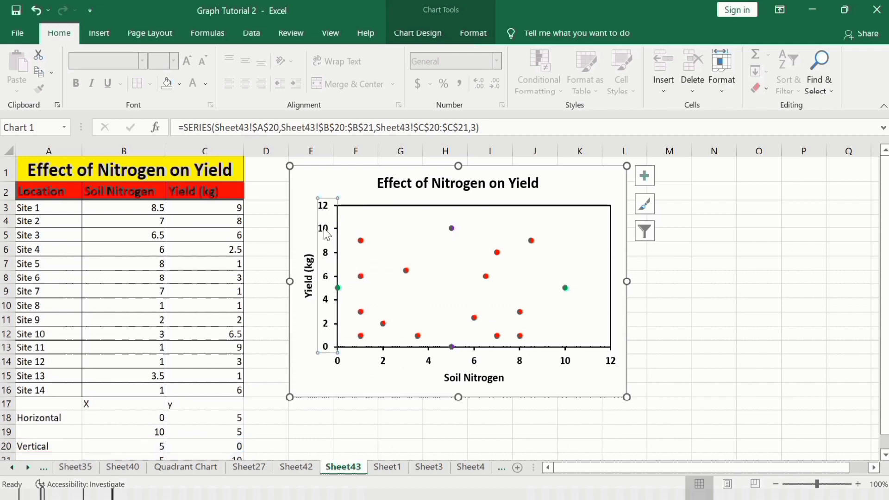
{"action": "right_click", "coordinate": [327, 234]}
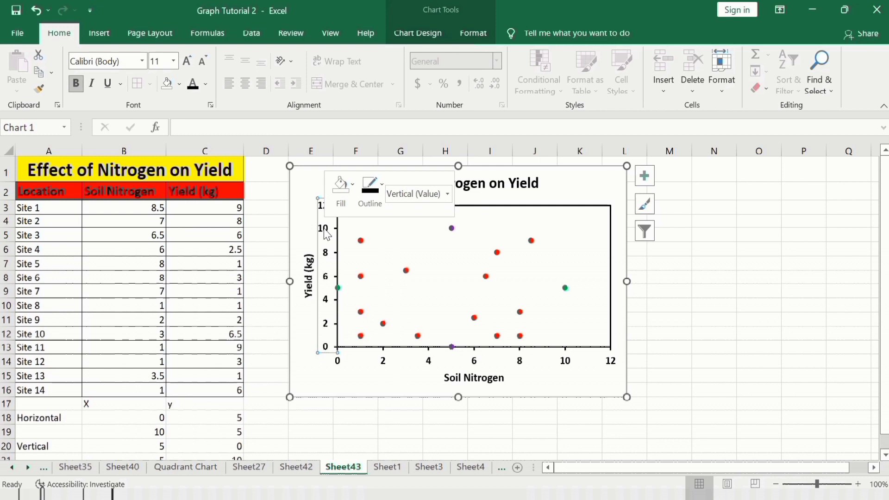
{"action": "left_click", "coordinate": [374, 386]}
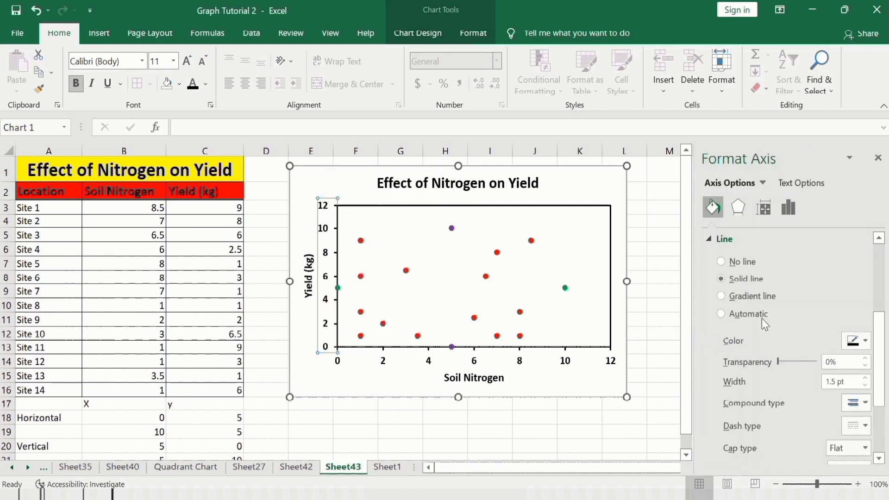
{"action": "left_click", "coordinate": [795, 297]}
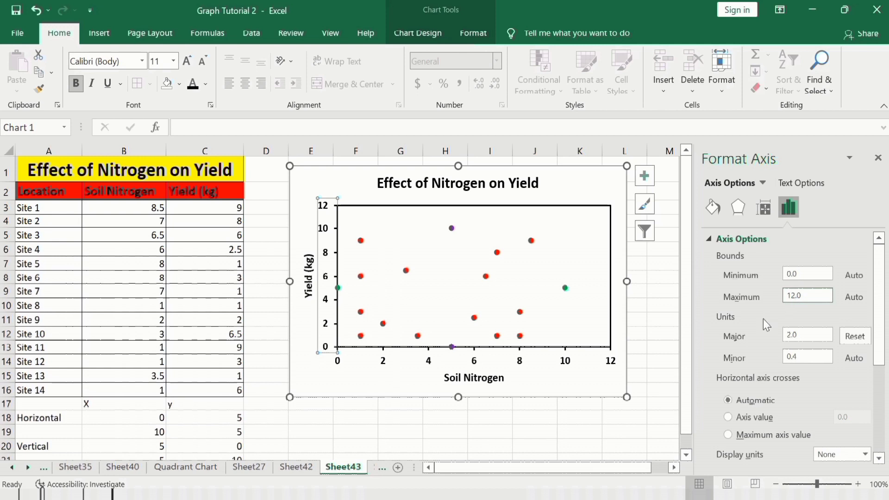
{"action": "key", "text": "BackSpace"}
{"action": "key", "text": "BackSpace"}
{"action": "key", "text": "BackSpace"}
{"action": "type", "text": "0.0"}
- Set the maximum bound of the horizontal Soil Nitrogen axis to 10 and deselect the chart
{"action": "left_click", "coordinate": [519, 361]}
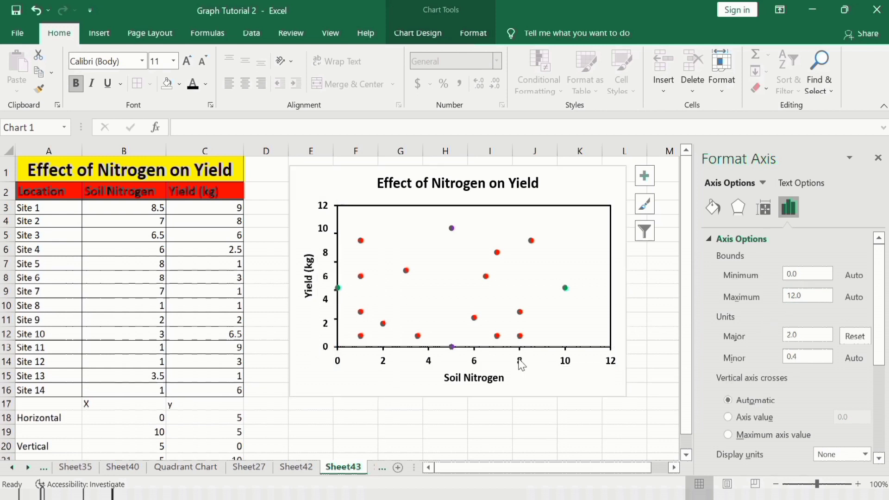
{"action": "left_click", "coordinate": [794, 298]}
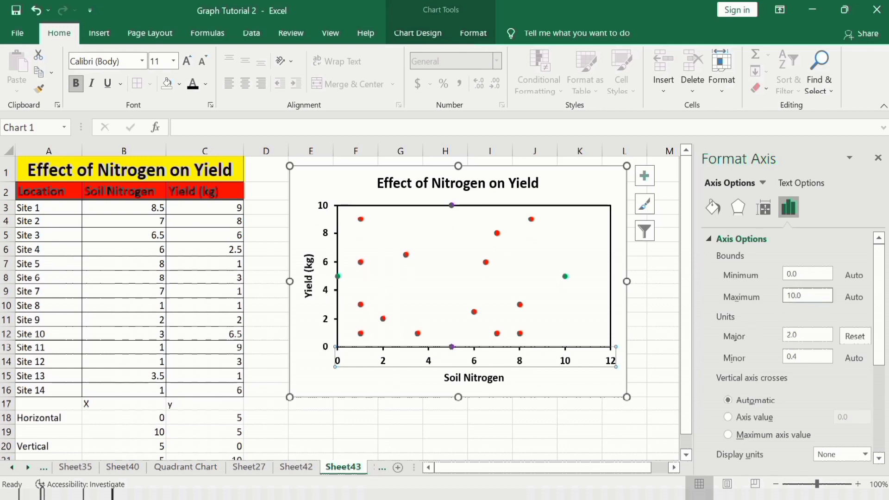
{"action": "left_click", "coordinate": [655, 343]}
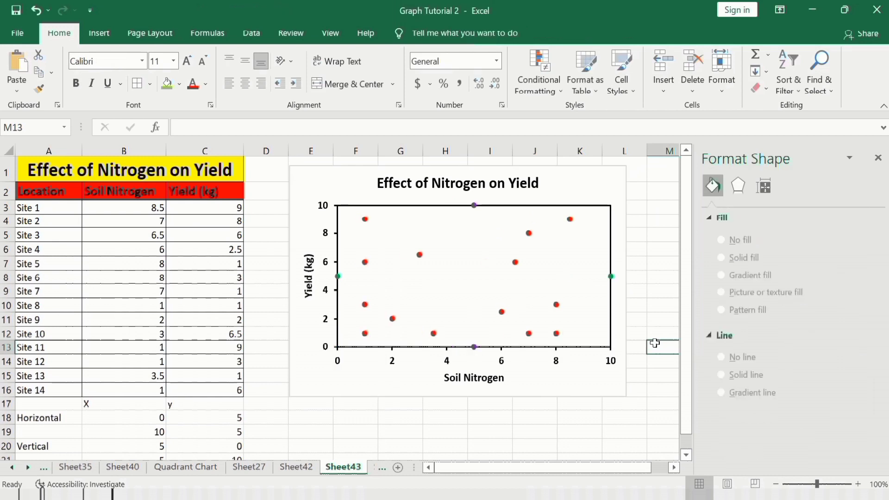
- Give the Horizontal series a solid connecting line with a width of 2 pt
{"action": "left_click", "coordinate": [340, 277]}
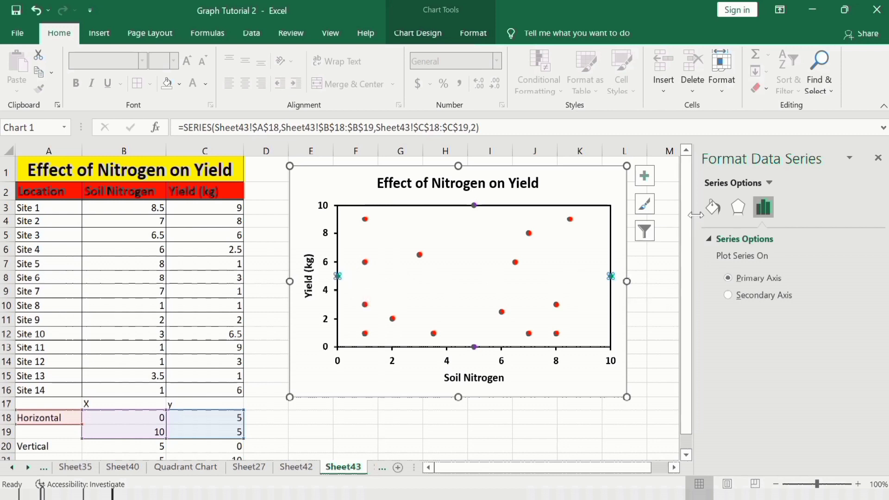
{"action": "left_click", "coordinate": [712, 210]}
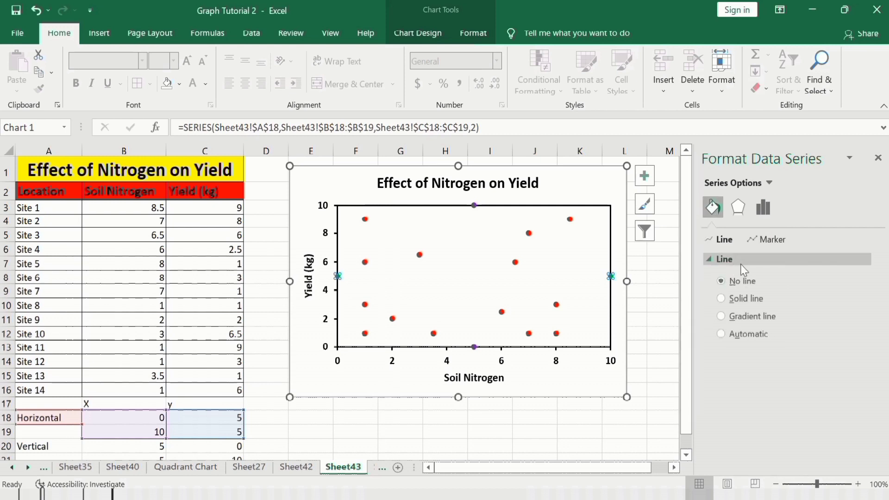
{"action": "left_click", "coordinate": [721, 299]}
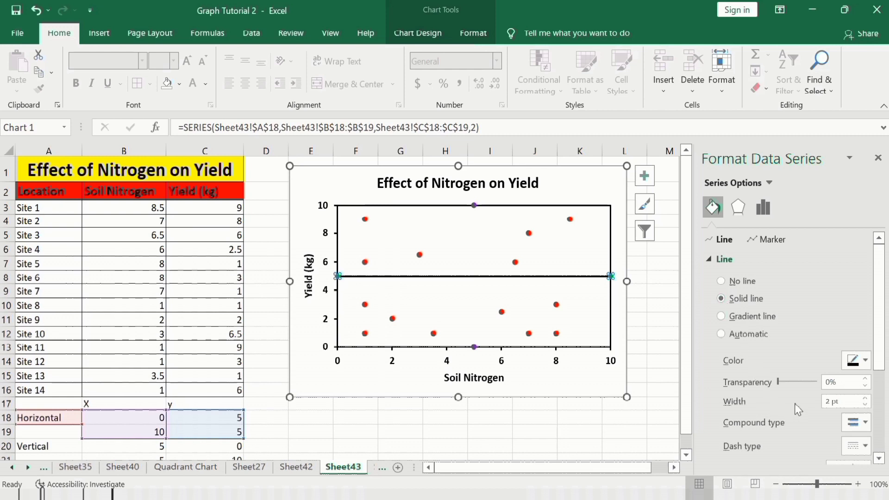
{"action": "left_click", "coordinate": [865, 405]}
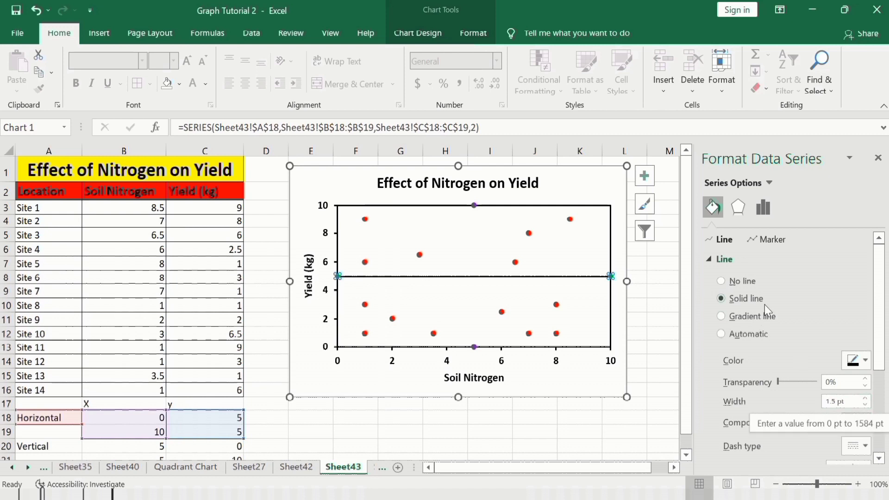
{"action": "left_click", "coordinate": [867, 398]}
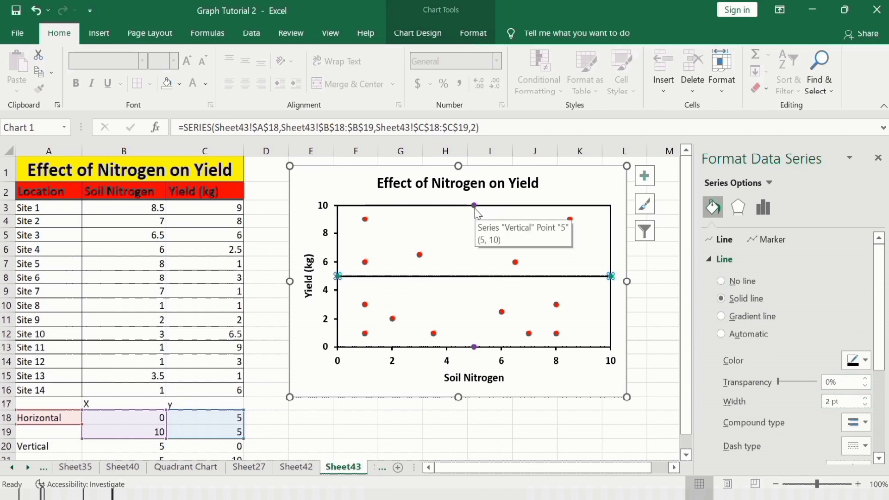
- Give the Vertical series a solid connecting line and set its markers to no fill and no border line
{"action": "left_click", "coordinate": [476, 273]}
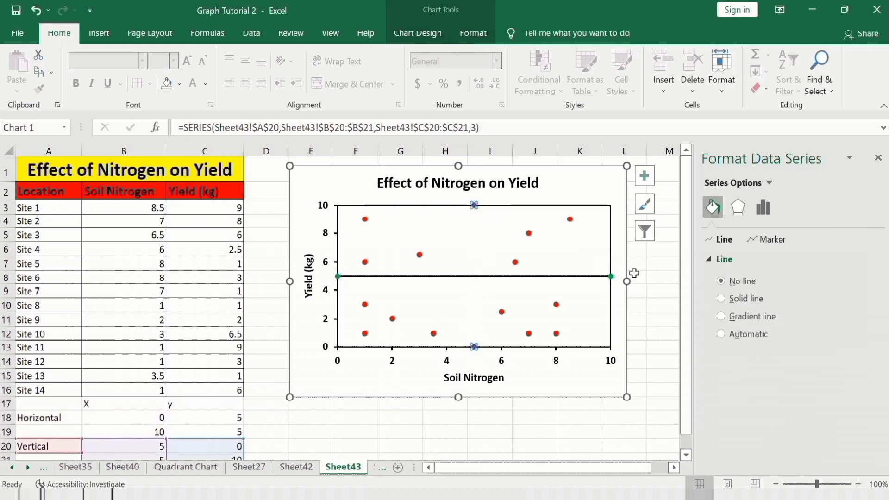
{"action": "left_click", "coordinate": [721, 300]}
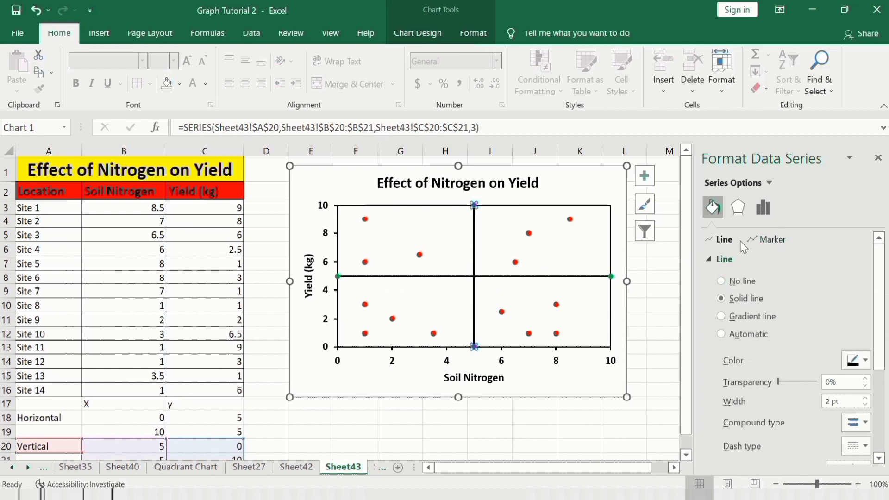
{"action": "left_click", "coordinate": [771, 239]}
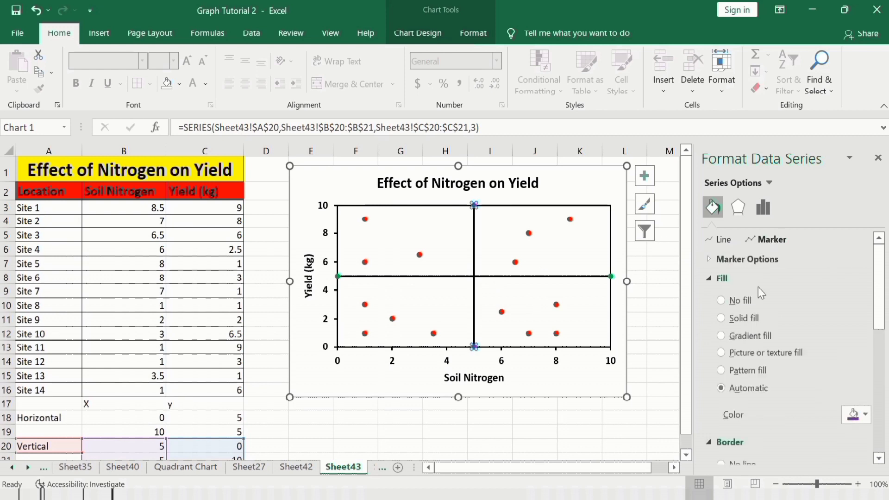
{"action": "left_click", "coordinate": [721, 300]}
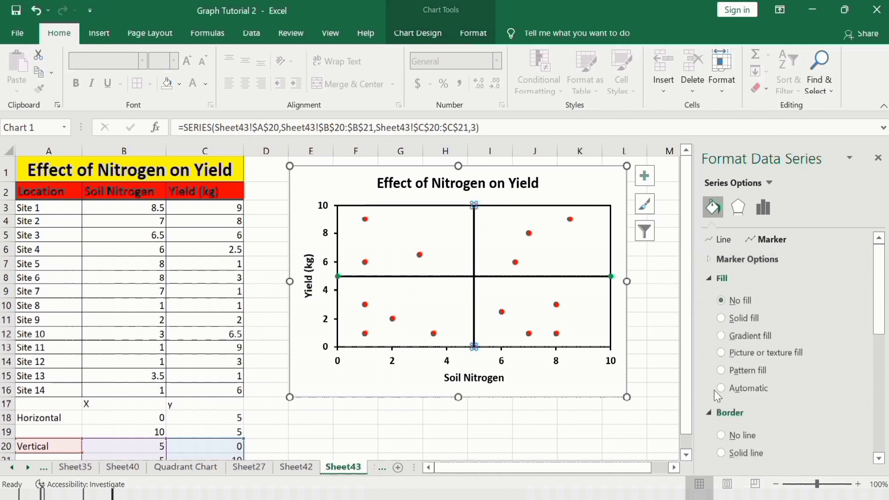
{"action": "left_click", "coordinate": [721, 434]}
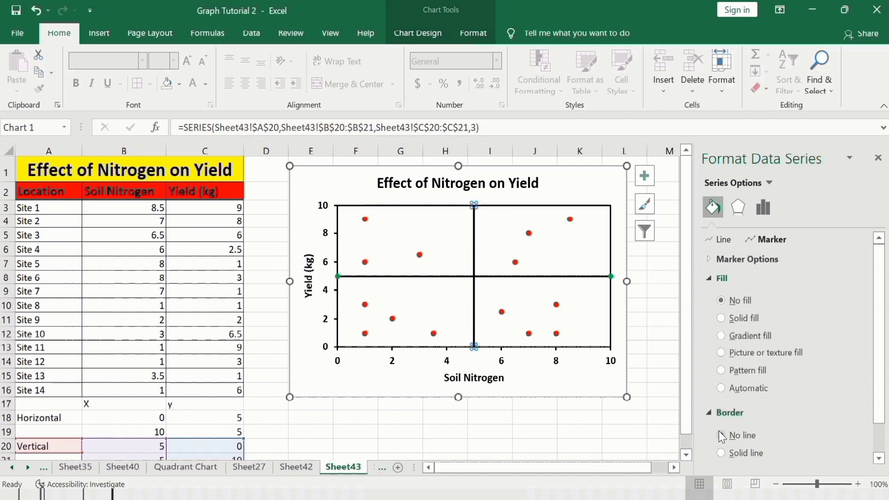
- Set the Horizontal series' markers to no fill and no border line
{"action": "left_click", "coordinate": [612, 277]}
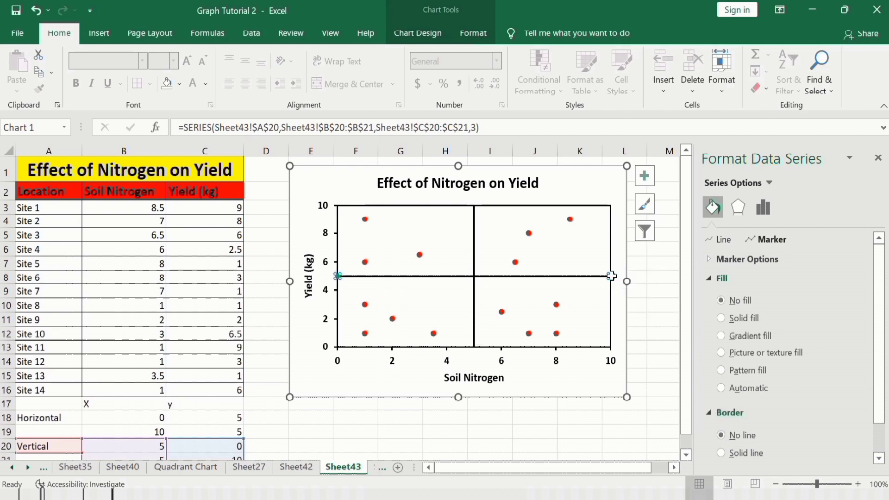
{"action": "left_click", "coordinate": [720, 301]}
{"action": "left_click", "coordinate": [721, 436]}
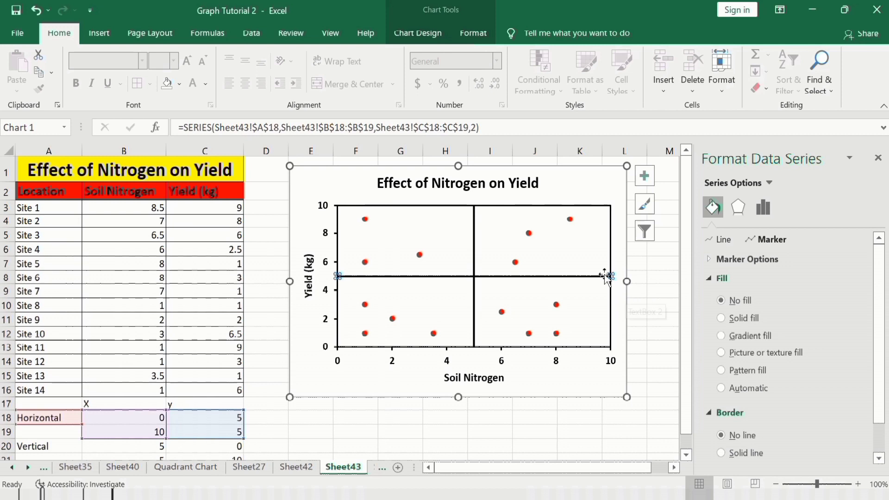
- Change the site data series to built-in diamond markers of size 10 and close the formatting pane
{"action": "left_click", "coordinate": [570, 220]}
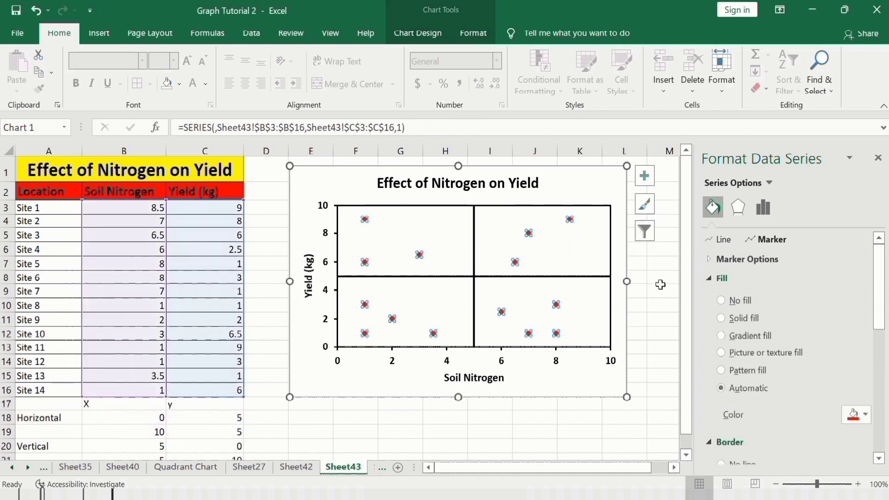
{"action": "left_click", "coordinate": [729, 258]}
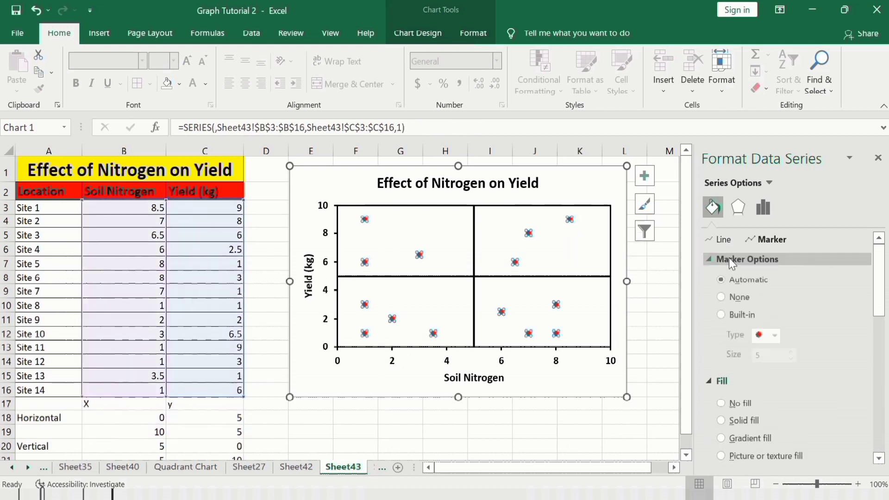
{"action": "left_click", "coordinate": [721, 315]}
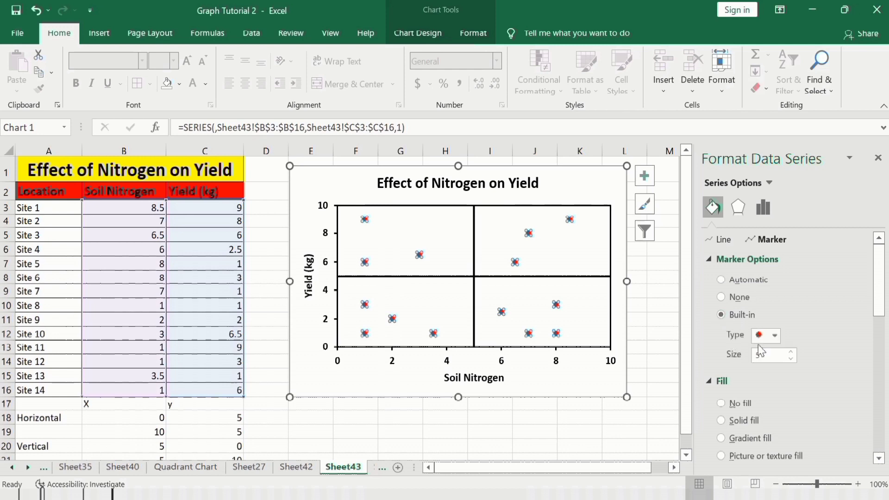
{"action": "left_click", "coordinate": [775, 336]}
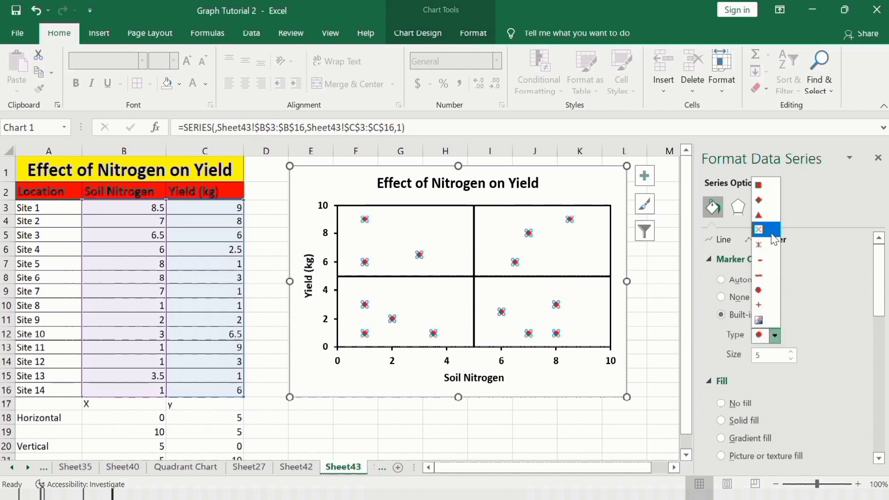
{"action": "left_click", "coordinate": [765, 206]}
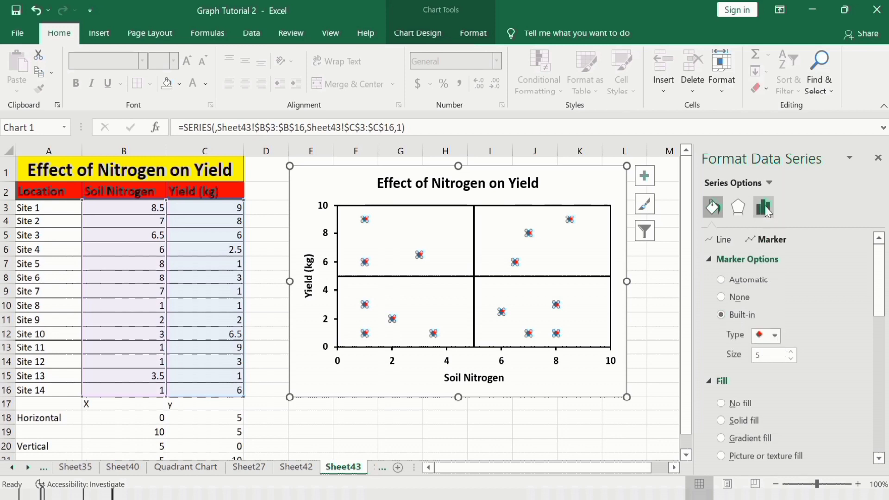
{"action": "left_click", "coordinate": [791, 352]}
{"action": "left_click", "coordinate": [791, 352]}
{"action": "left_click", "coordinate": [792, 351]}
{"action": "left_click", "coordinate": [791, 352]}
{"action": "left_click", "coordinate": [792, 352]}
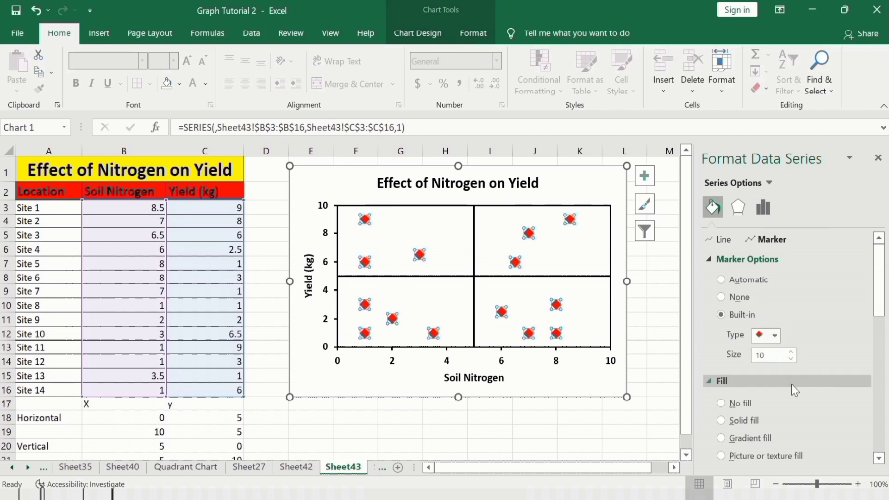
{"action": "left_click", "coordinate": [878, 159]}
- Add data labels to the site data series
{"action": "left_click", "coordinate": [650, 179]}
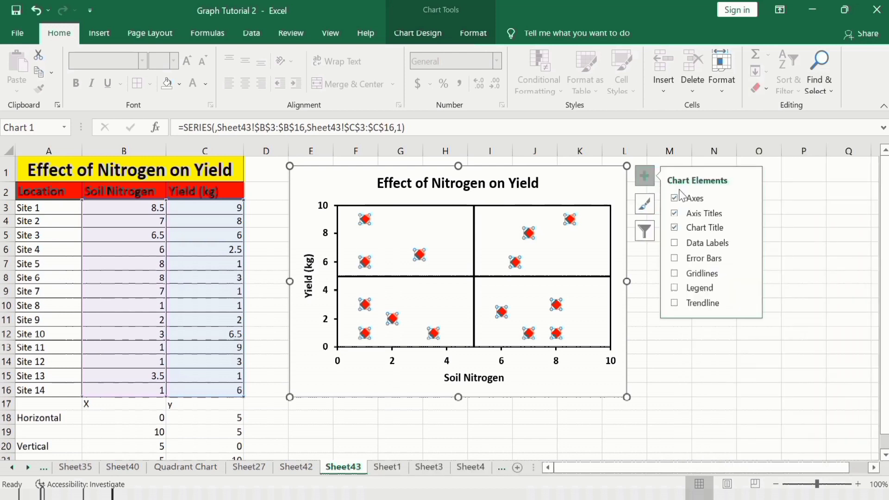
{"action": "left_click", "coordinate": [675, 243]}
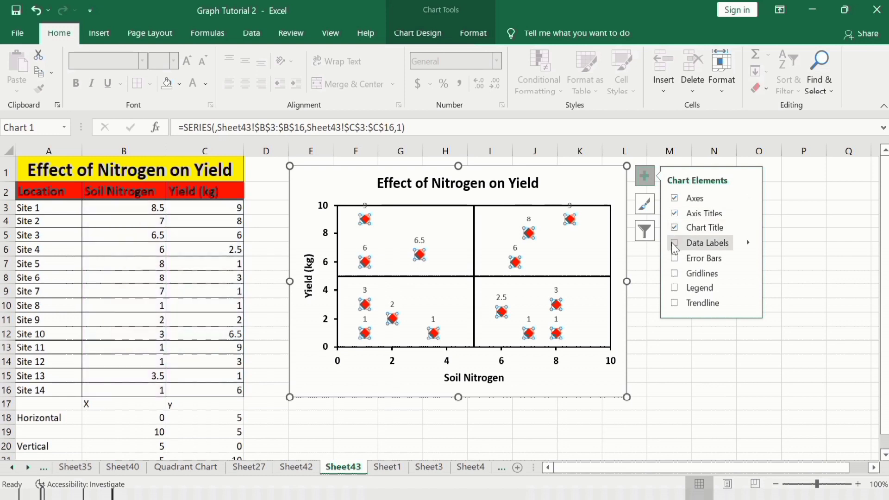
{"action": "left_click", "coordinate": [672, 244]}
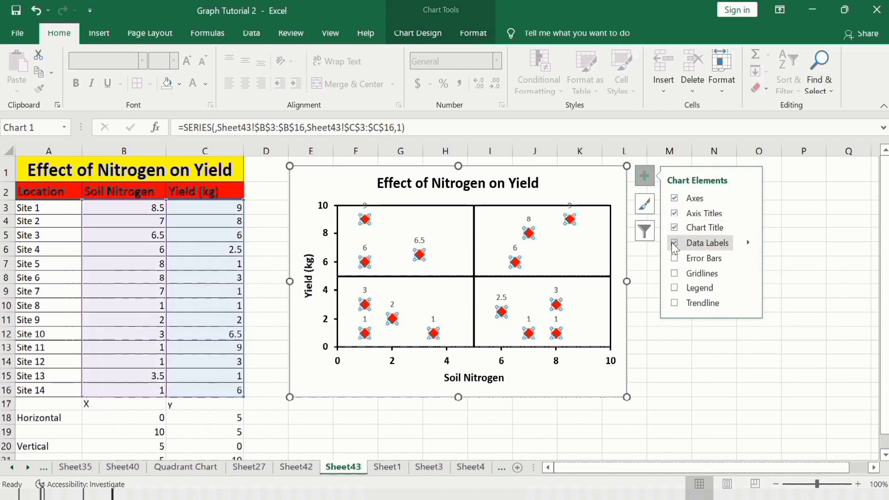
- Make the data labels include values from cells, using the site names in A3:A16 as the label range
{"action": "left_click", "coordinate": [529, 221]}
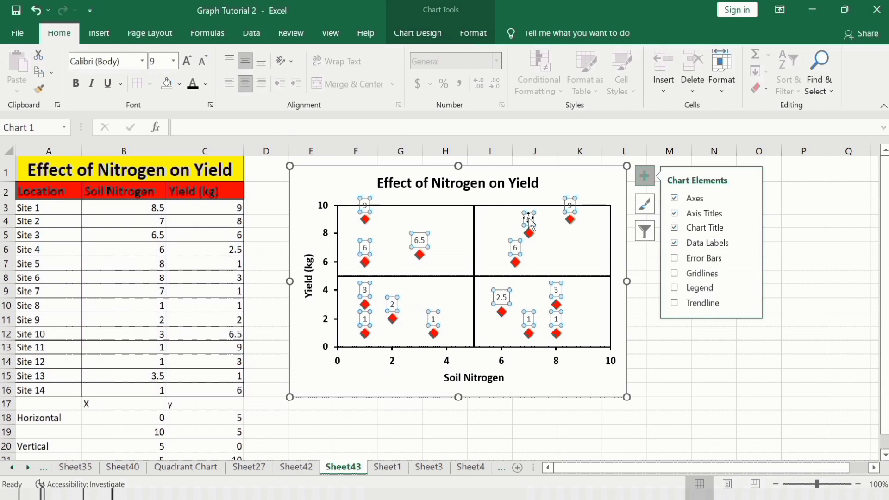
{"action": "right_click", "coordinate": [530, 222]}
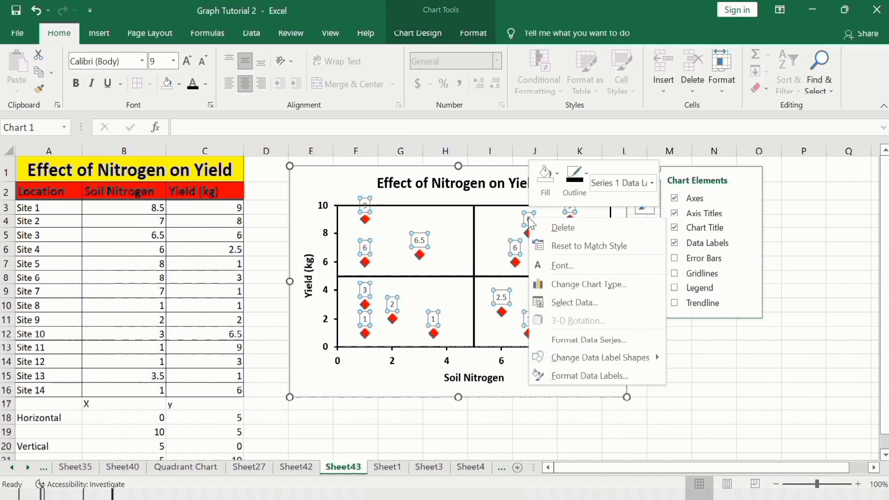
{"action": "left_click", "coordinate": [573, 376]}
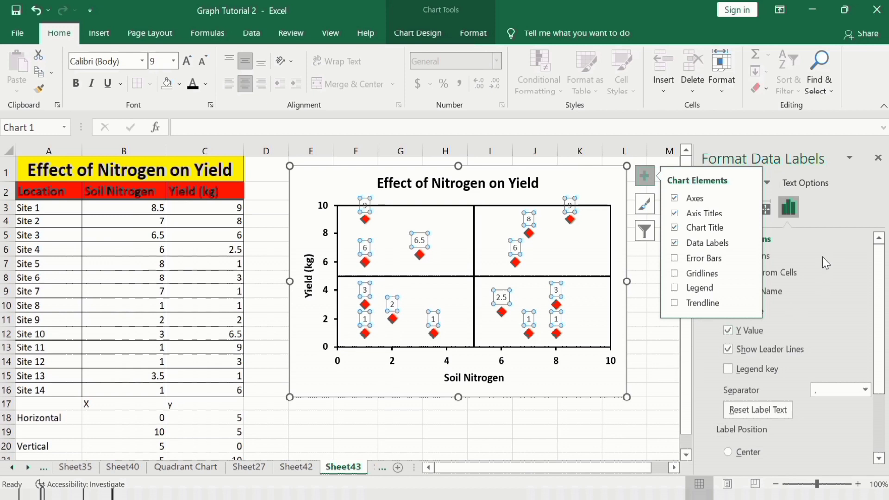
{"action": "left_click", "coordinate": [644, 176]}
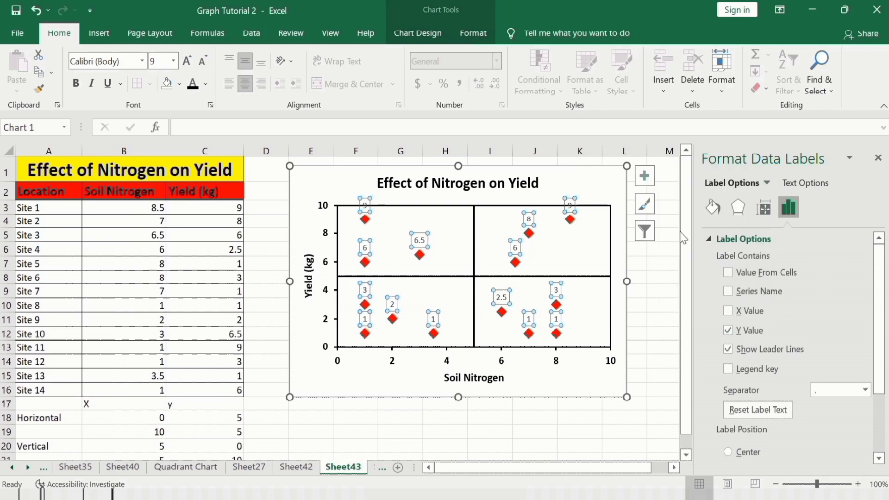
{"action": "left_click", "coordinate": [728, 273]}
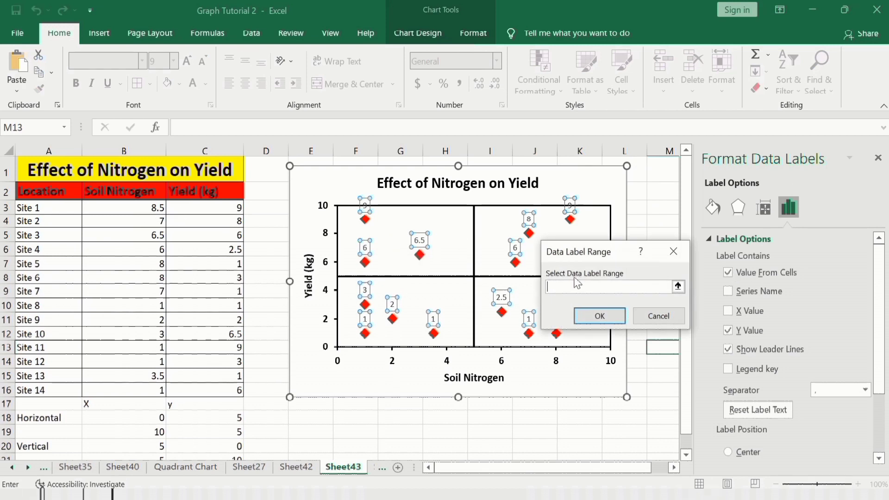
{"action": "left_click", "coordinate": [68, 208]}
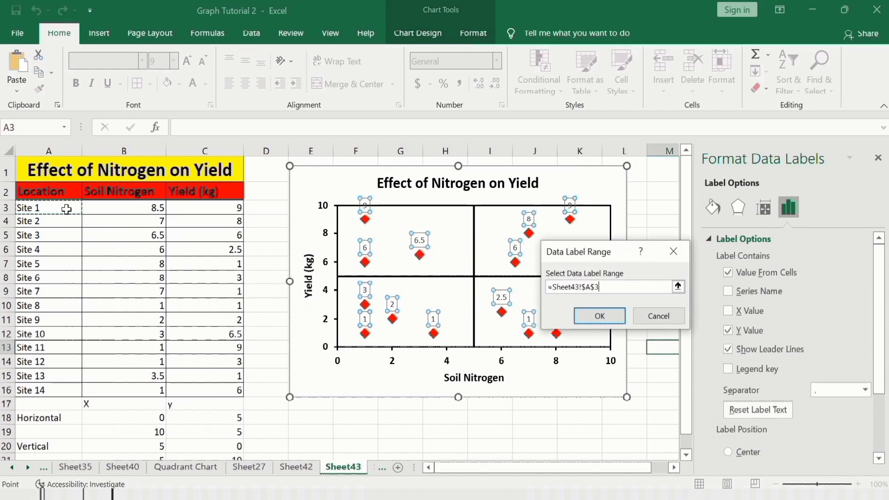
{"action": "left_click_drag", "start_coordinate": [67, 219], "coordinate": [71, 391]}
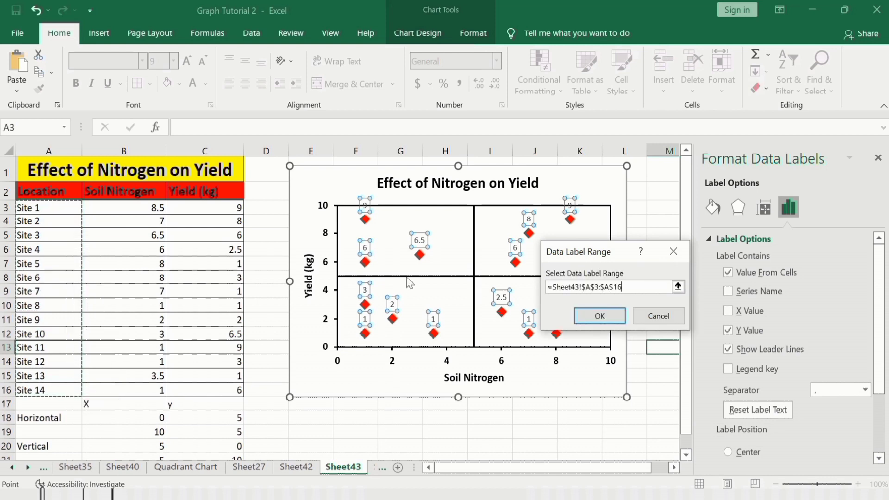
{"action": "left_click", "coordinate": [606, 319]}
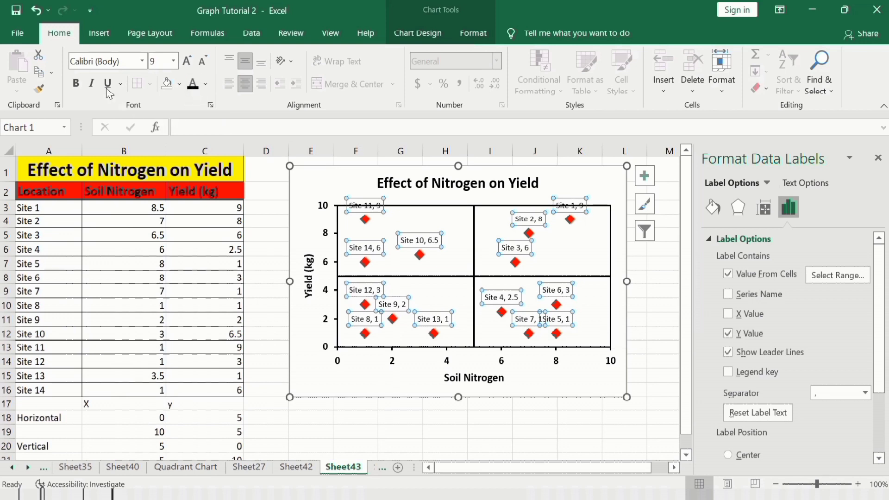
- Format the data labels as bold at 12 pt and remove the Y value and leader lines from them
{"action": "left_click", "coordinate": [76, 84]}
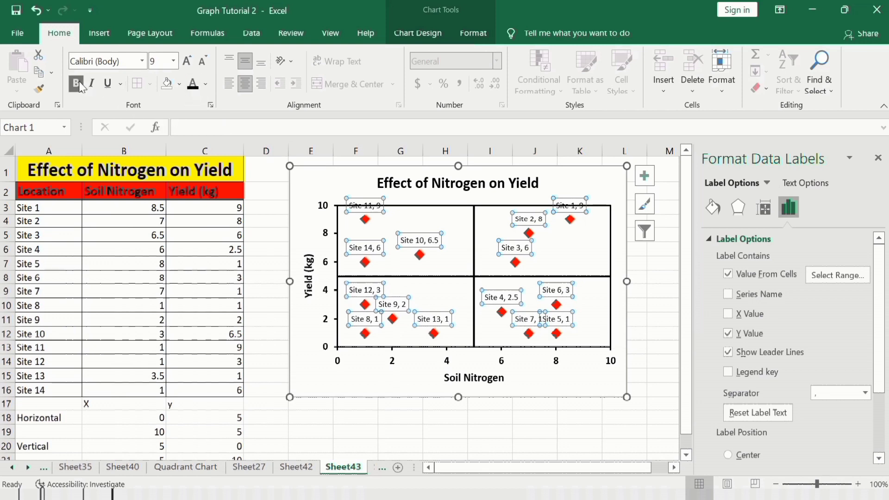
{"action": "left_click", "coordinate": [173, 62]}
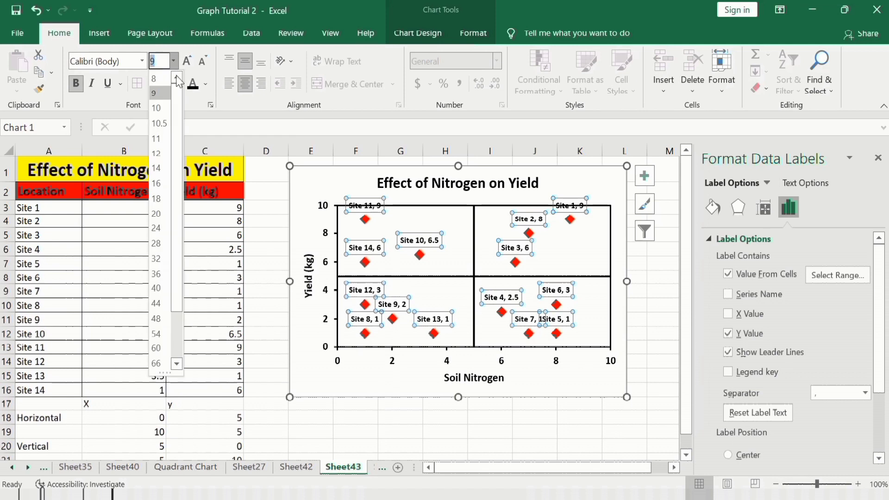
{"action": "left_click", "coordinate": [161, 154]}
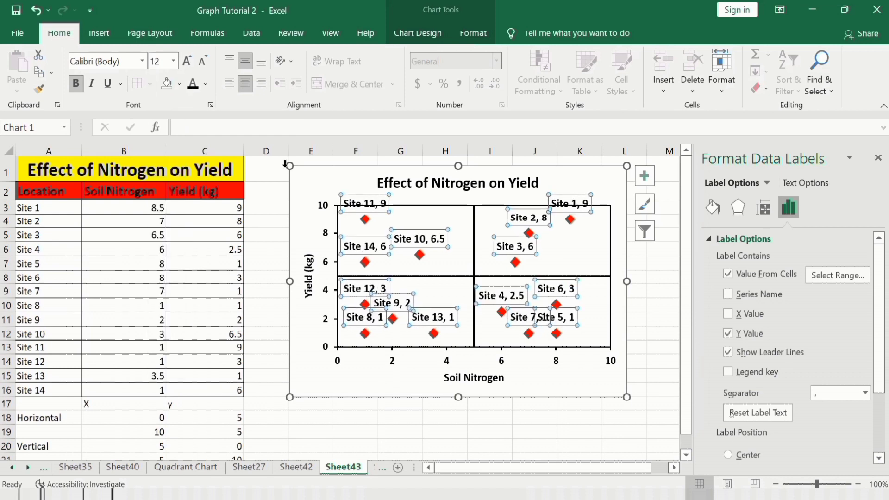
{"action": "left_click", "coordinate": [728, 334]}
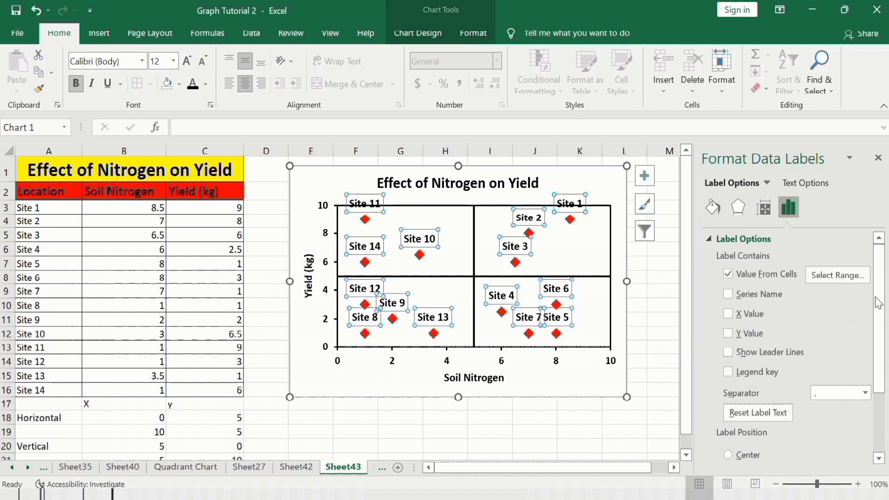
- Try the Left position for the site labels, return it to Above and deselect the chart
{"action": "left_click_drag", "start_coordinate": [879, 303], "coordinate": [881, 369]}
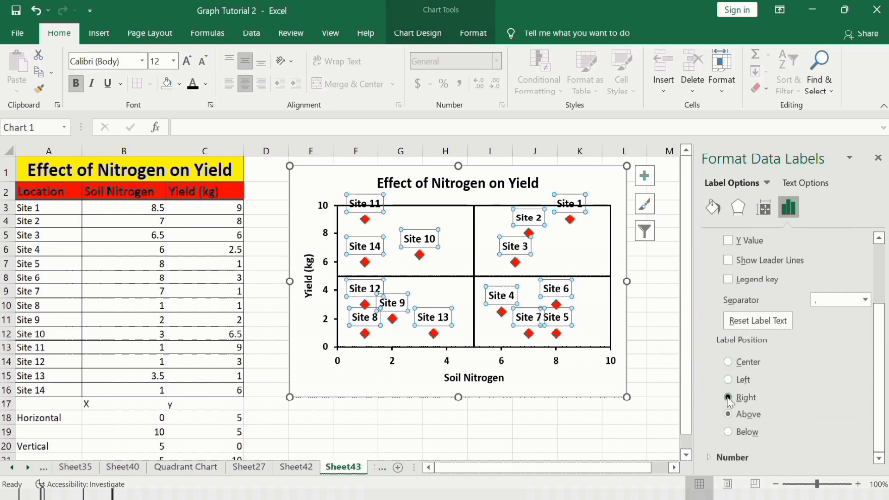
{"action": "left_click", "coordinate": [728, 380]}
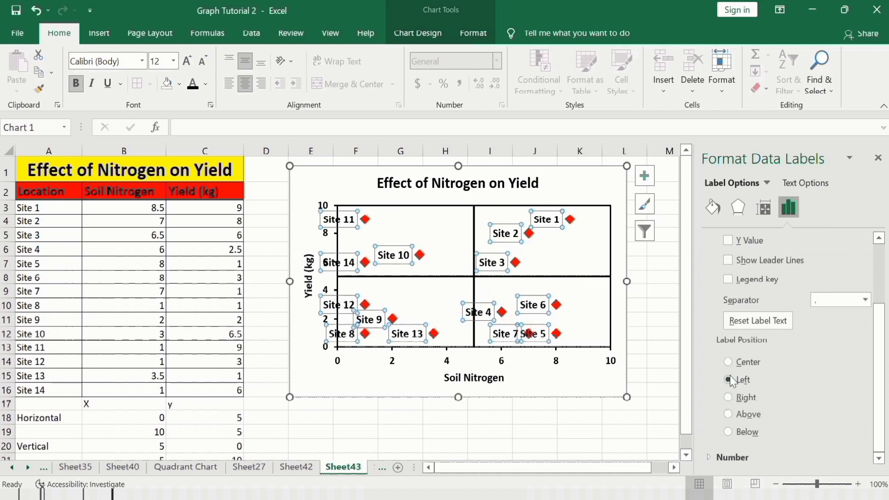
{"action": "left_click", "coordinate": [728, 414]}
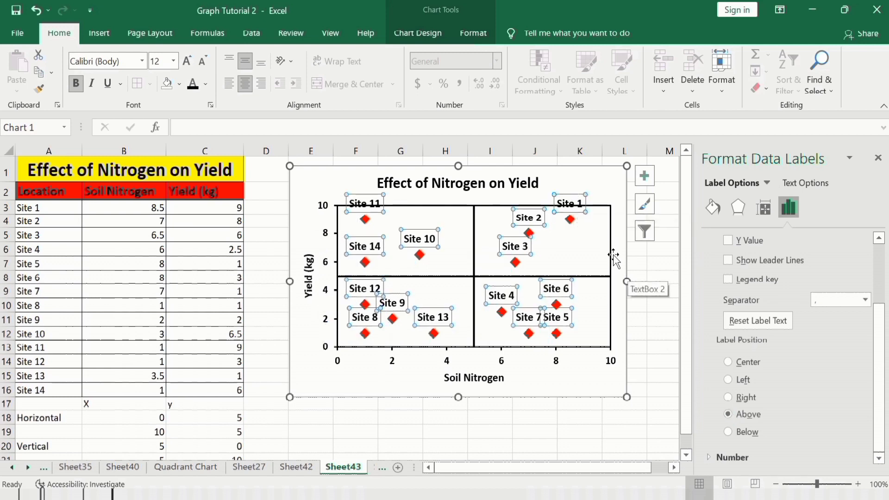
{"action": "left_click", "coordinate": [654, 260]}
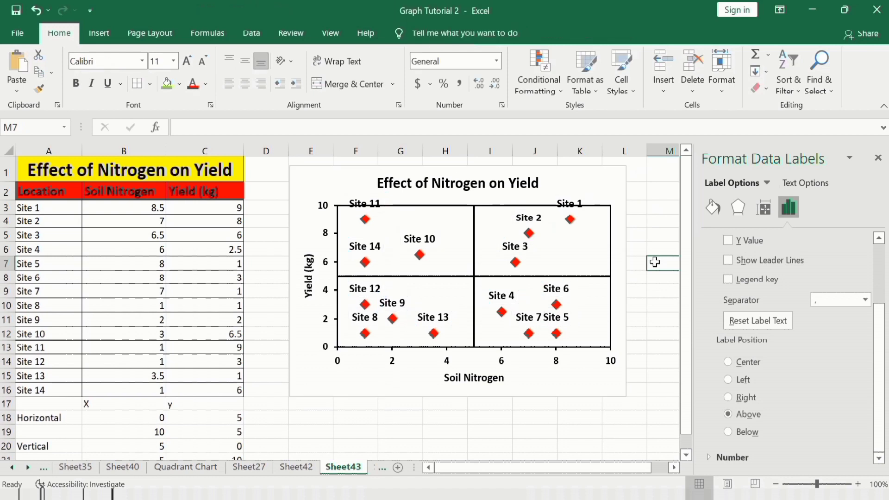
- Move only the Site 1 label slightly down and right, inside the plot area's upper border
{"action": "left_click", "coordinate": [574, 202]}
{"action": "left_click", "coordinate": [573, 202]}
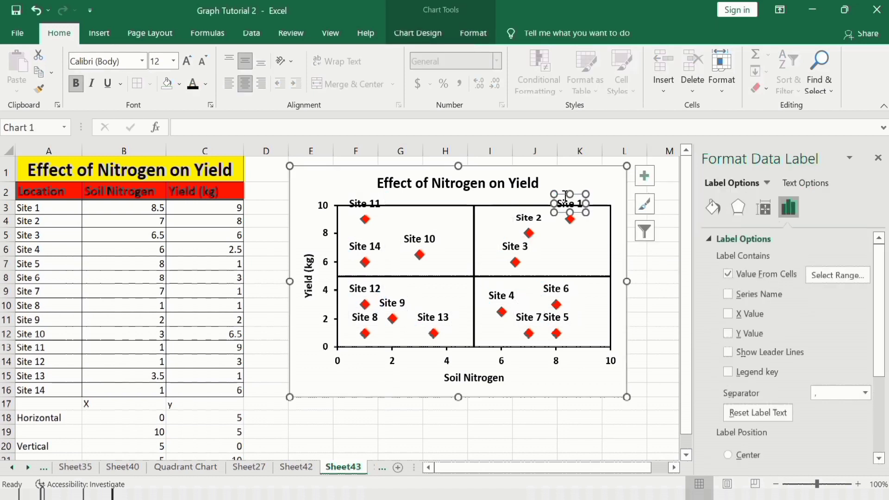
{"action": "left_click_drag", "start_coordinate": [562, 194], "coordinate": [569, 202]}
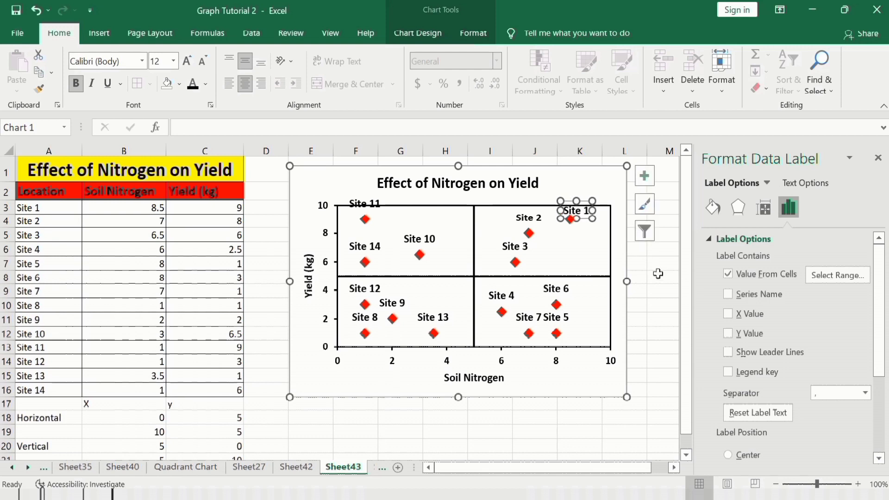